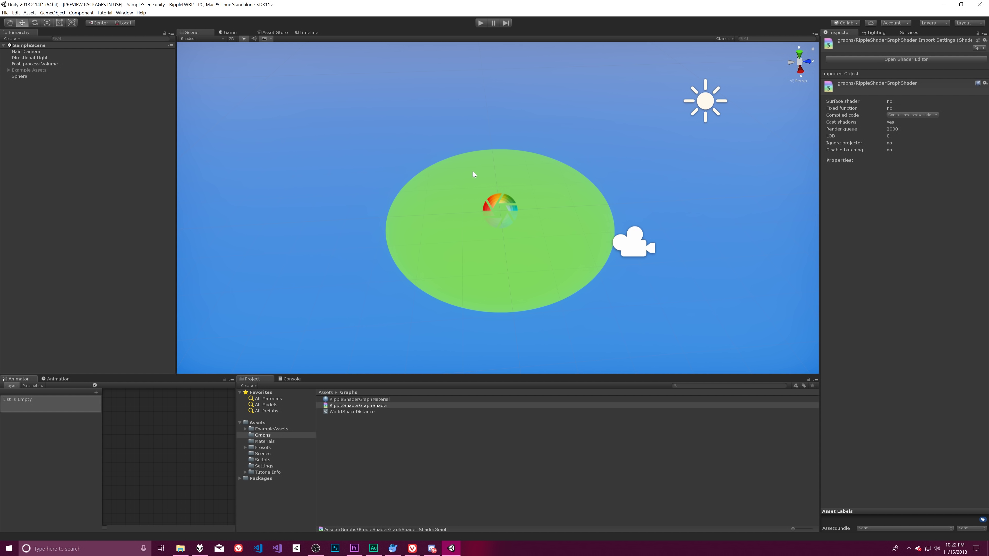
Open the ripple shader in the graph editor and select its Branch node
click(880, 61)
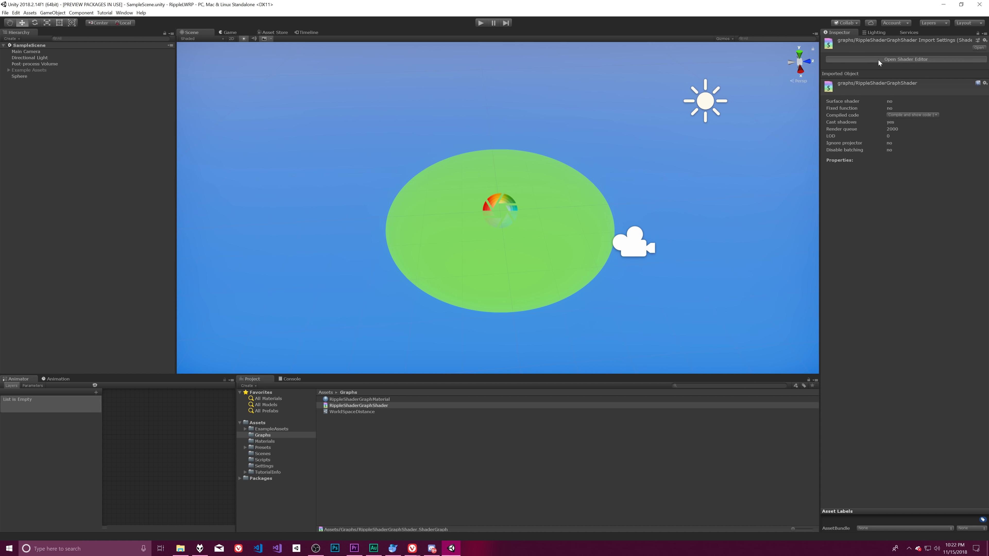
drag(567, 70, 560, 55)
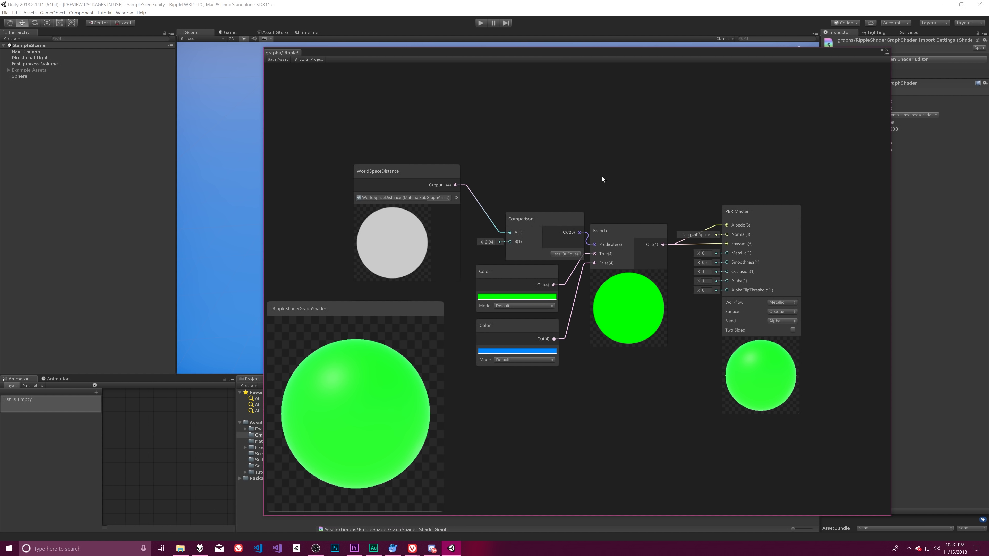
drag(590, 147, 582, 245)
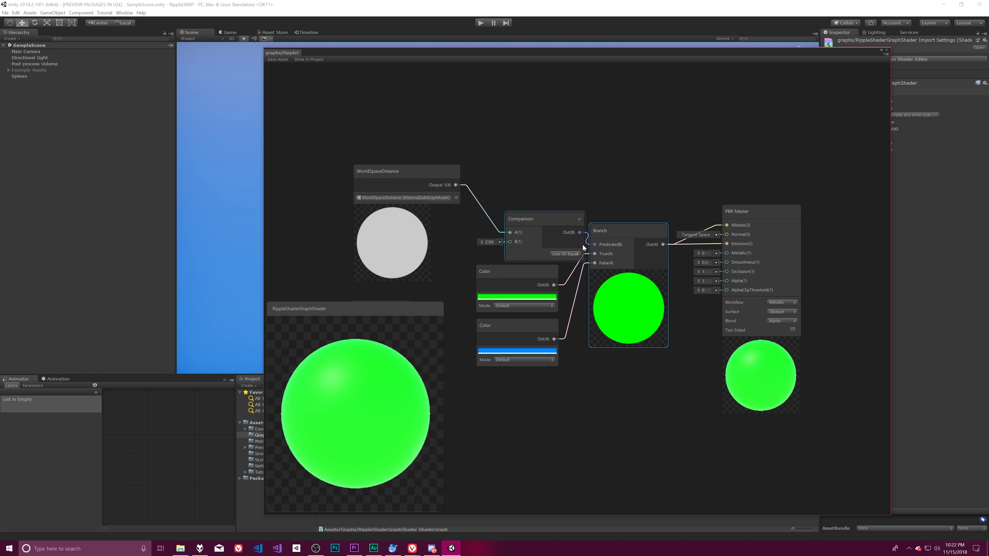
click(639, 252)
Create a PBR Graph in the Graphs folder named StepShaderGraphShader
click(887, 51)
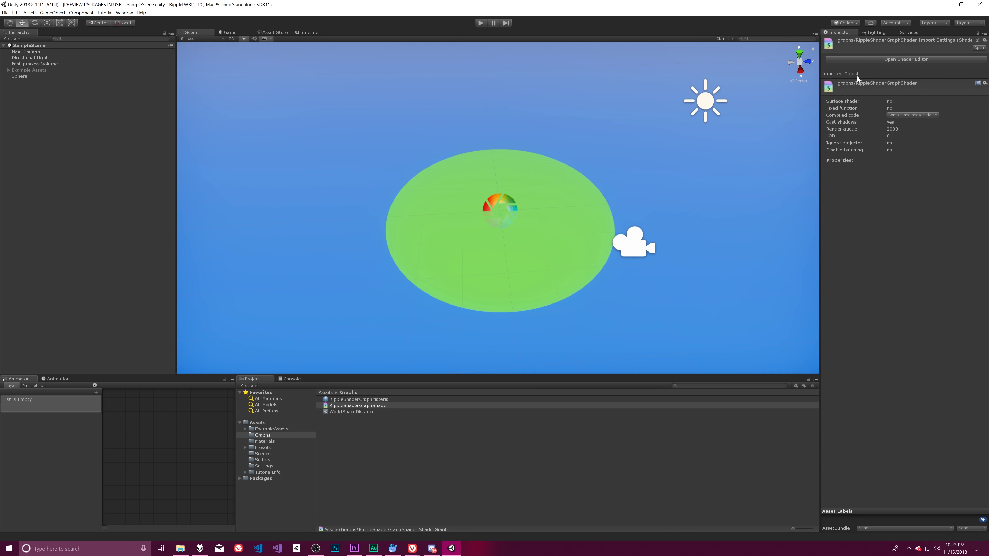
click(359, 462)
right_click(359, 461)
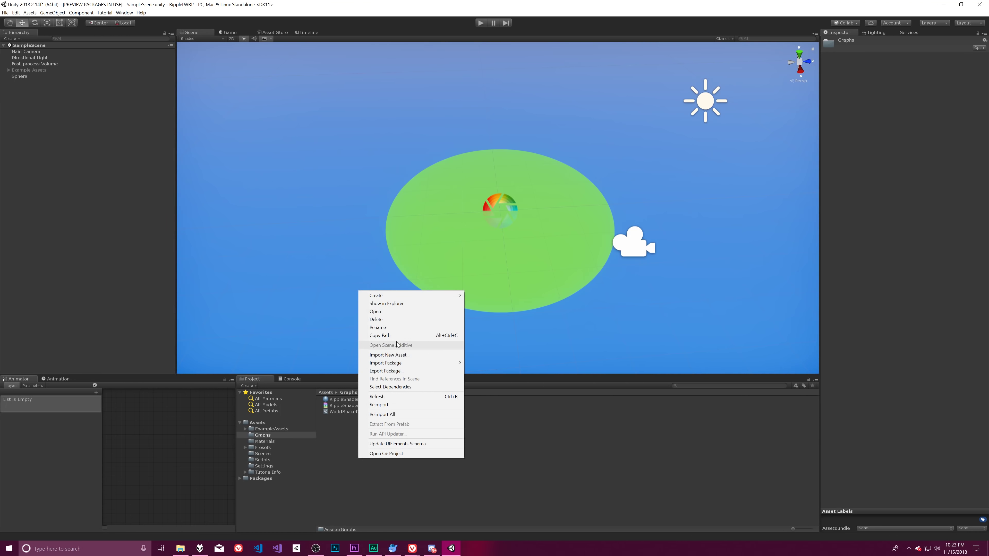
mouse_move(381, 296)
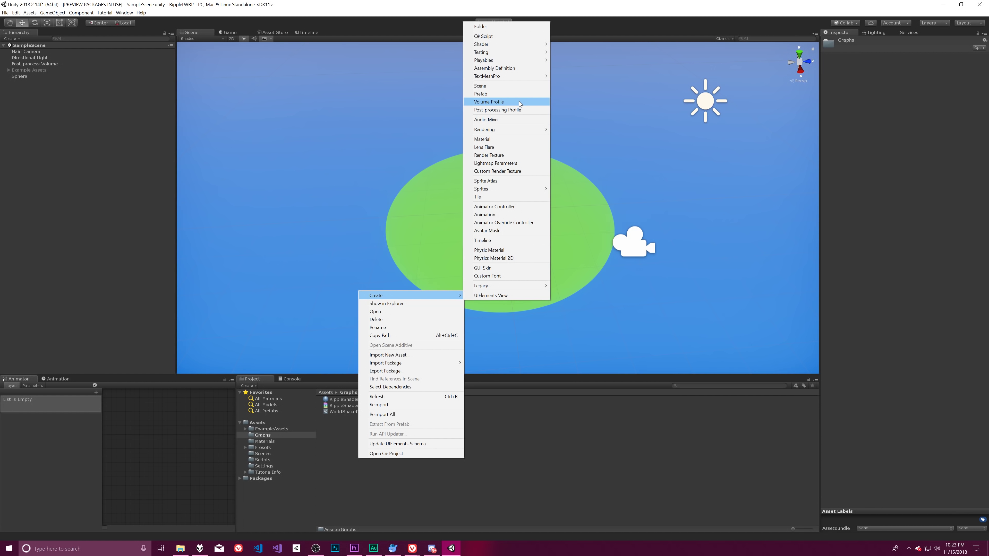
mouse_move(503, 47)
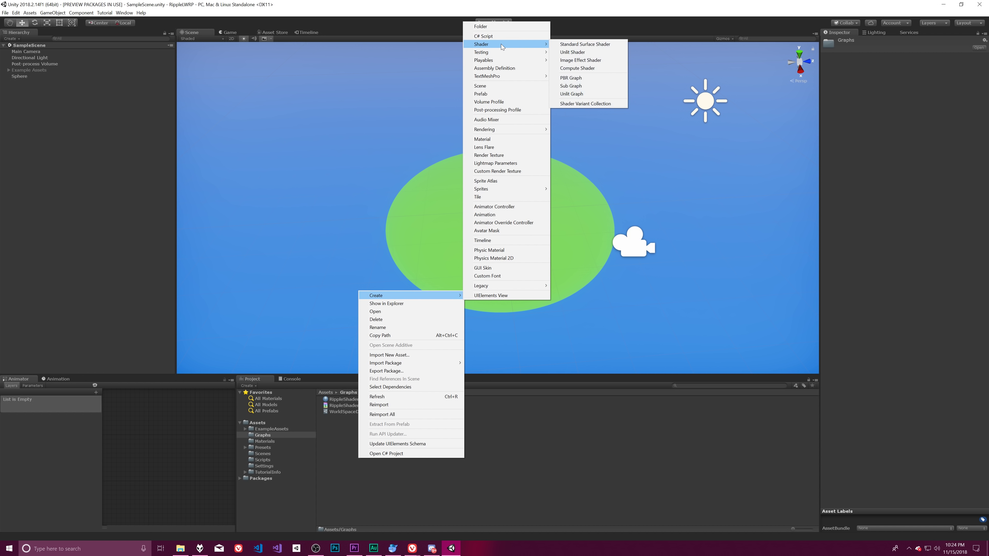
click(577, 78)
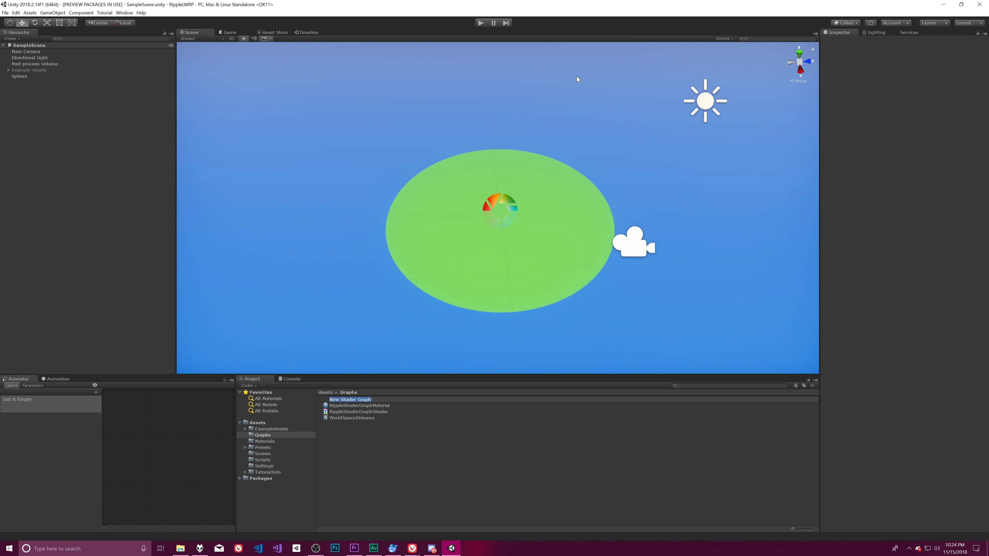
text(StepShaderGHrap)
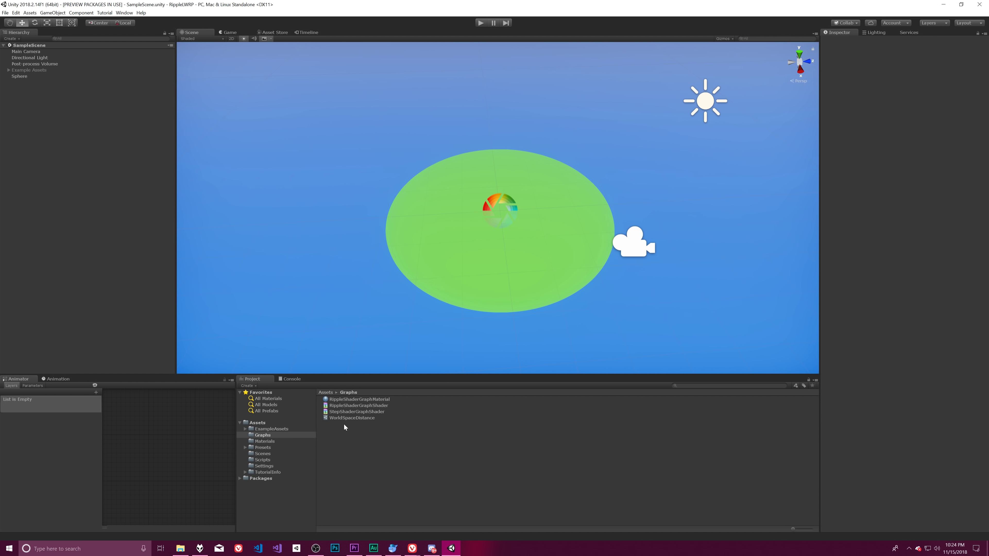
Open StepShaderGraphShader in the Shader Graph editor
click(347, 412)
right_click(345, 411)
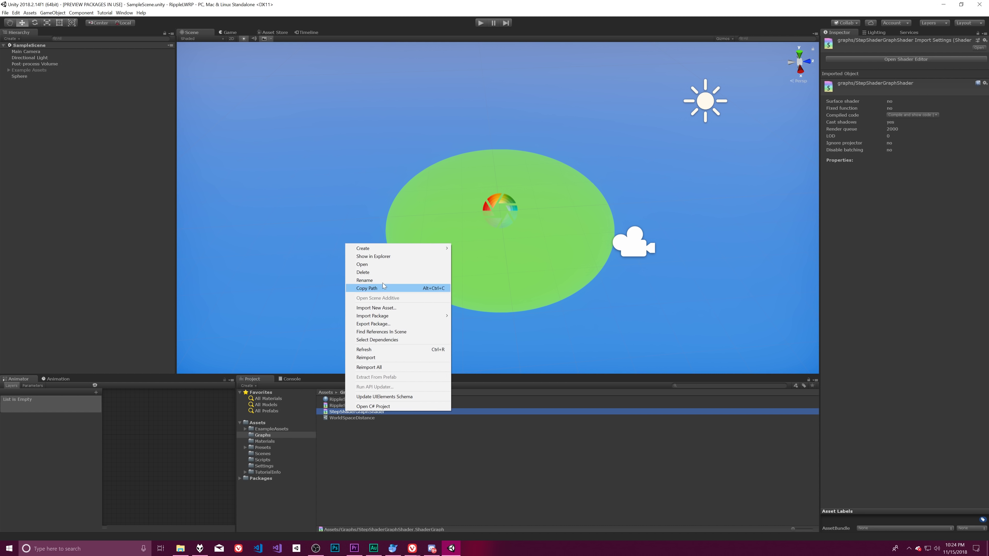
click(902, 59)
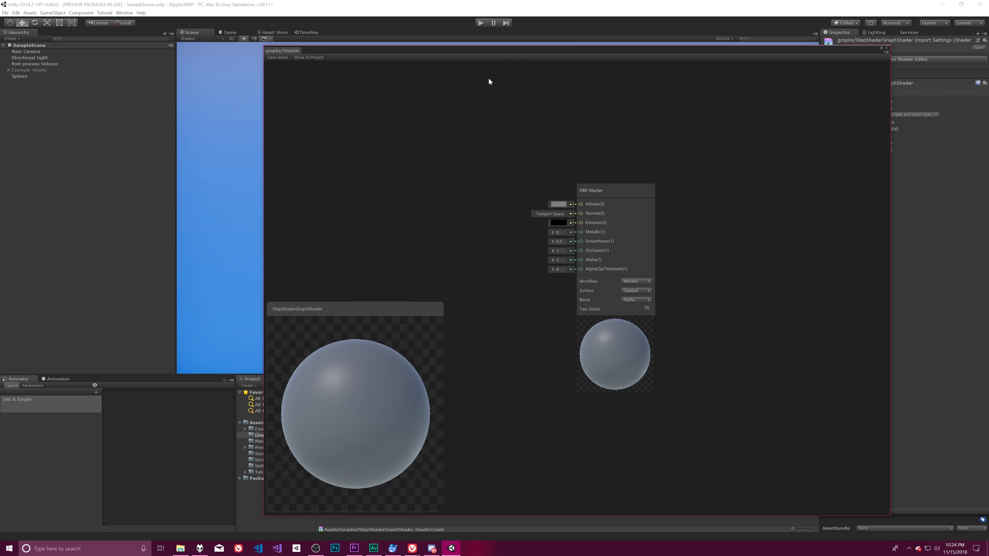
mouse_move(490, 47)
mouse_down()
mouse_move(482, 44)
mouse_move(490, 44)
mouse_up()
Add a Position node to the canvas, left of the PBR Master
right_click(413, 153)
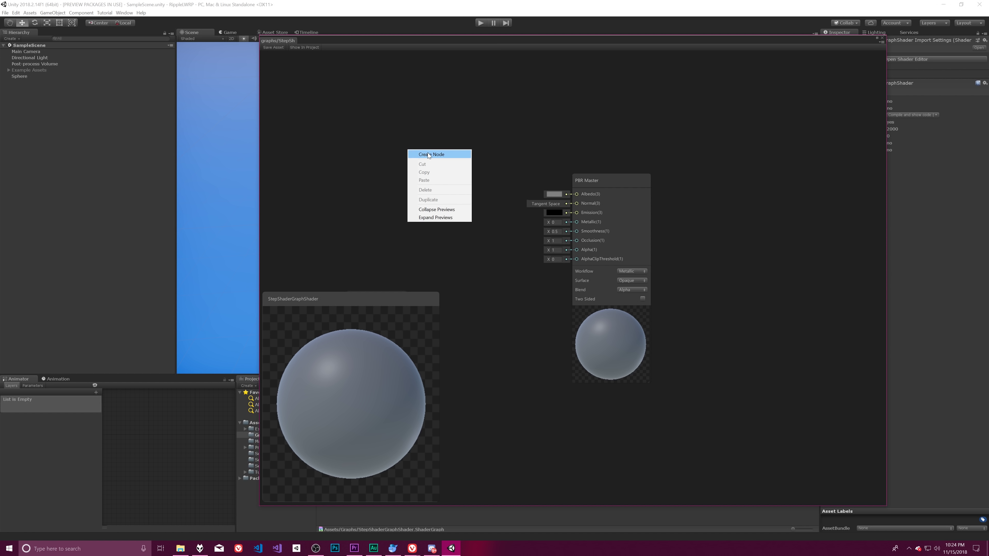
click(427, 153)
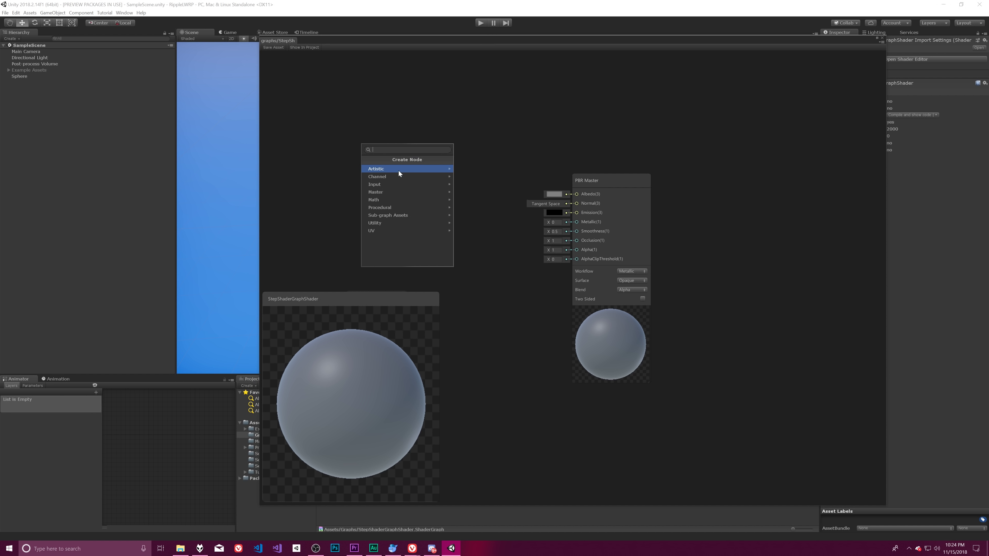
text(world)
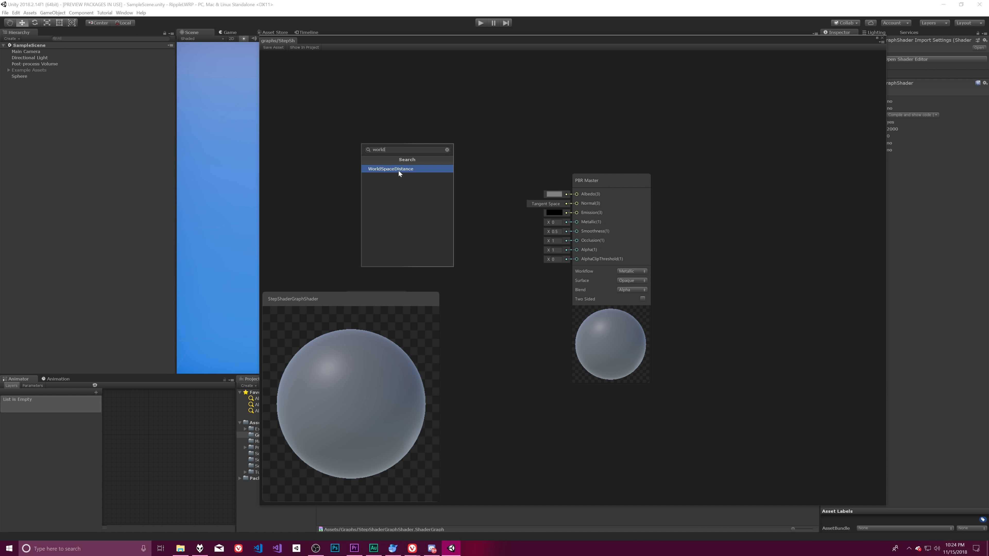
key(BackSpace)
key(BackSpace)
key(BackSpace)
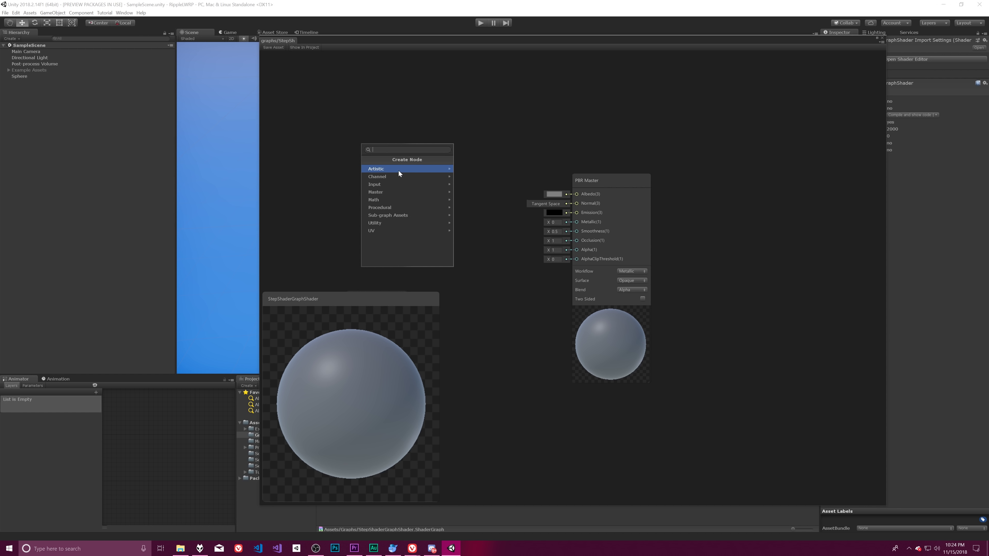
text(pos)
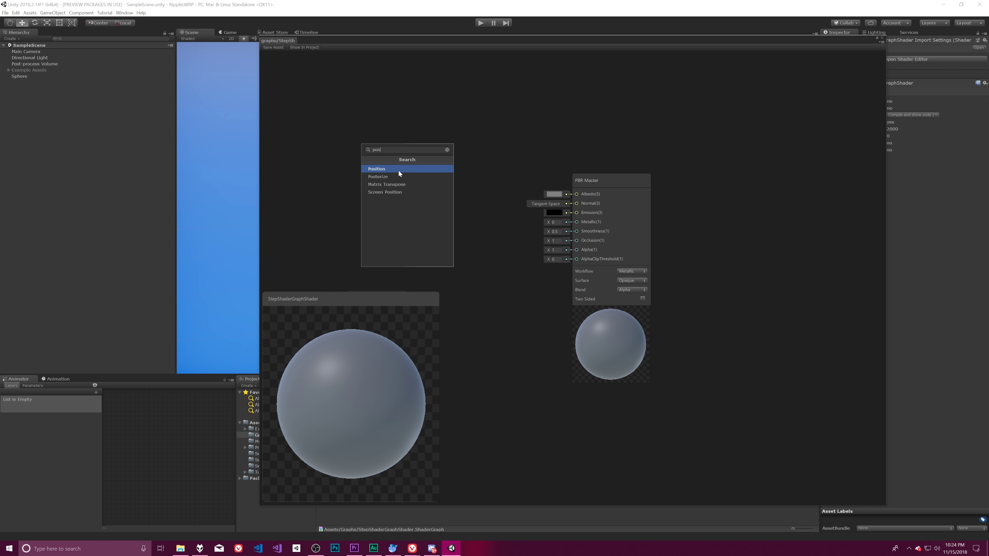
key(Return)
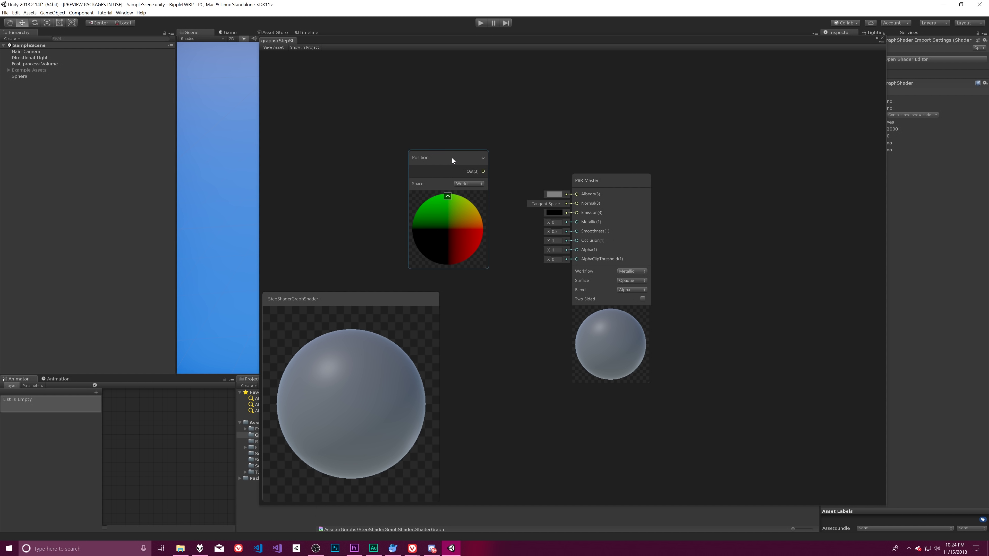
drag(452, 158, 391, 154)
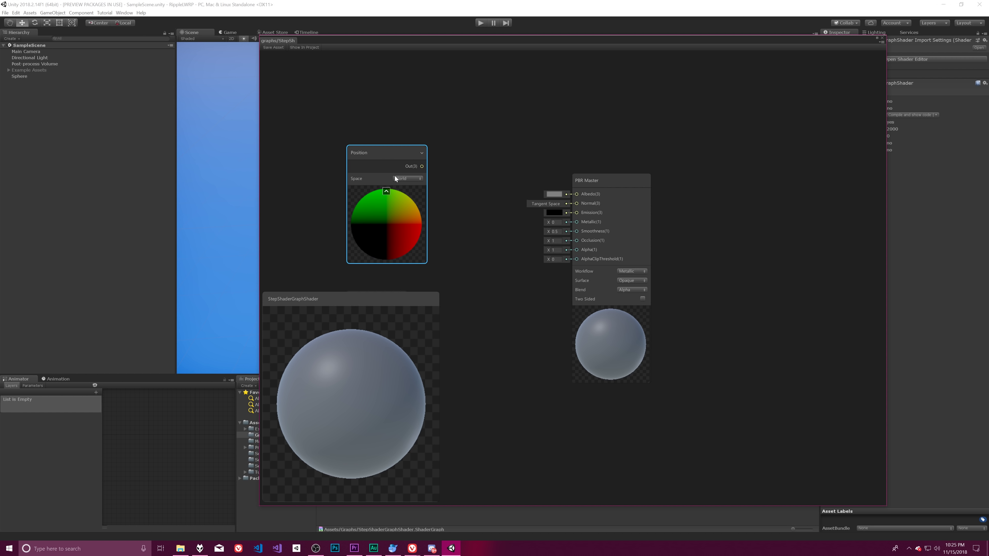
Add a Step node and place it beside the Position node
drag(381, 150, 344, 124)
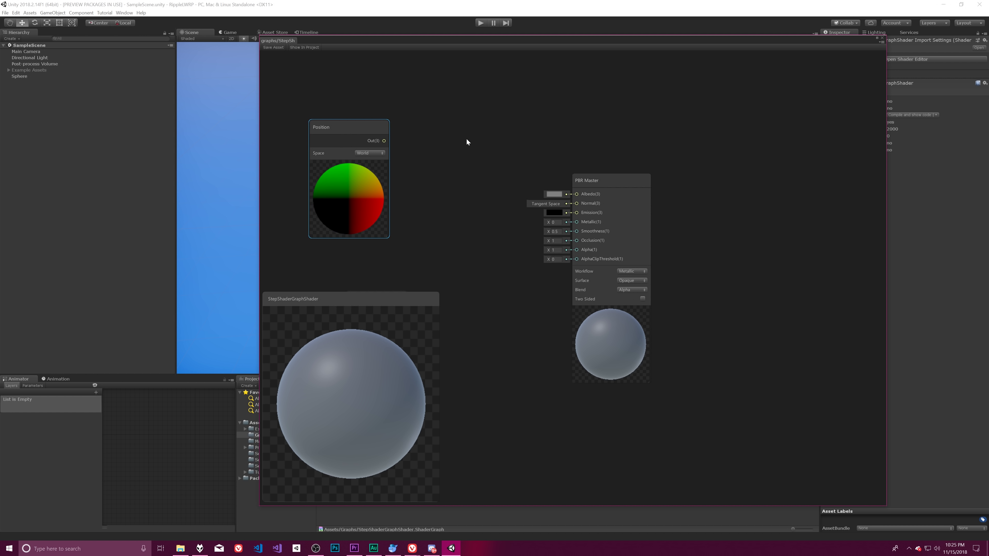
right_click(467, 139)
click(492, 143)
text(step)
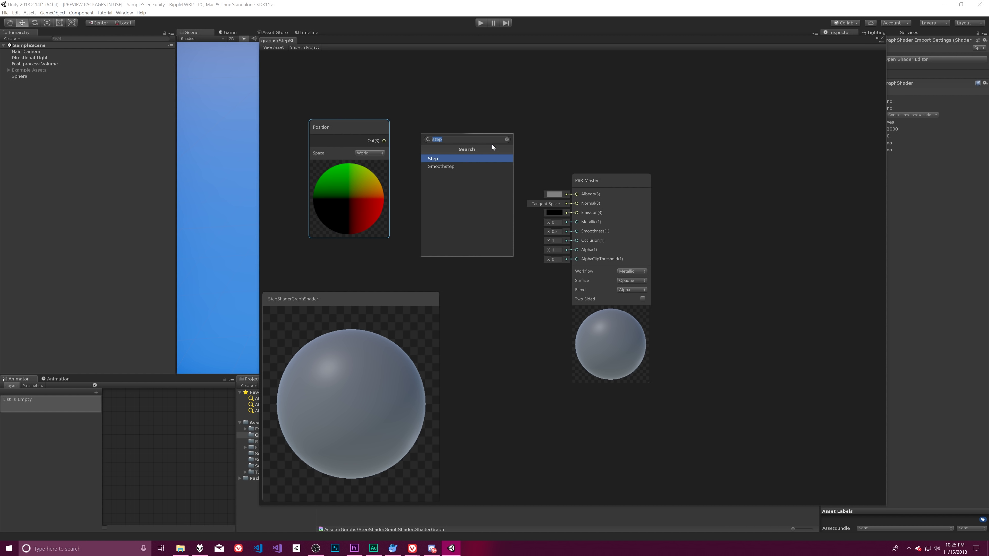
key(Return)
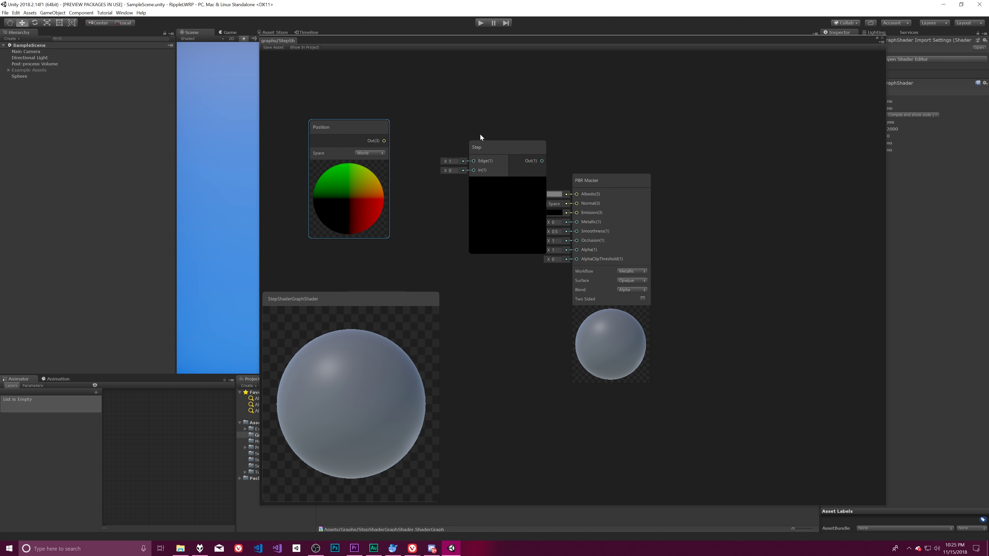
click(486, 143)
drag(485, 146, 443, 146)
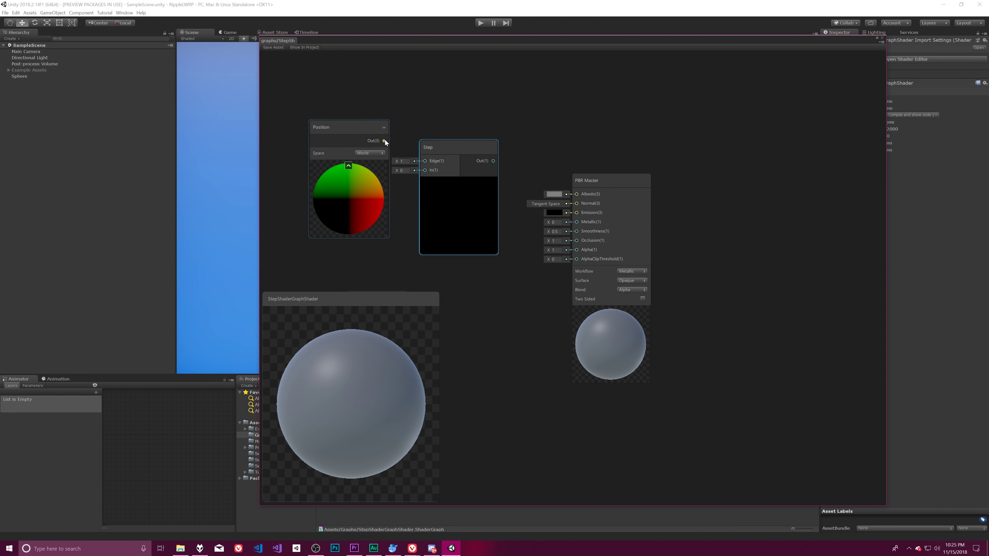
Wire Position Out into Step Edge and Step Out into PBR Master Albedo
drag(385, 141, 427, 167)
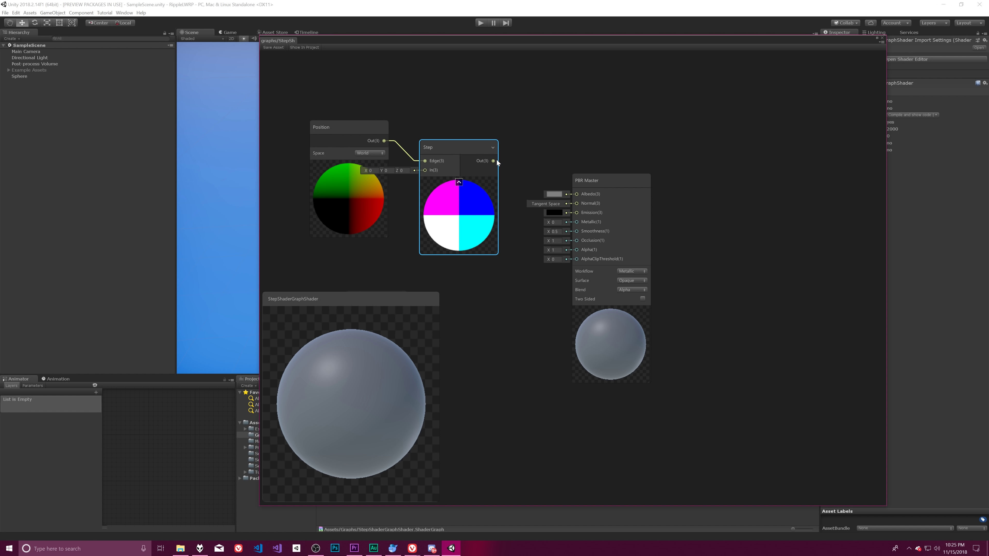
drag(494, 161, 576, 193)
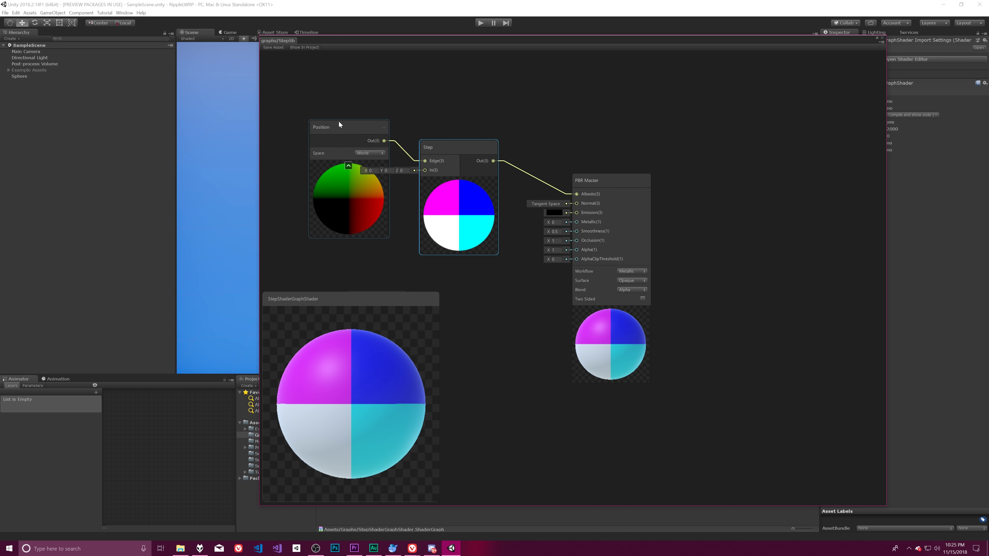
drag(339, 121, 317, 86)
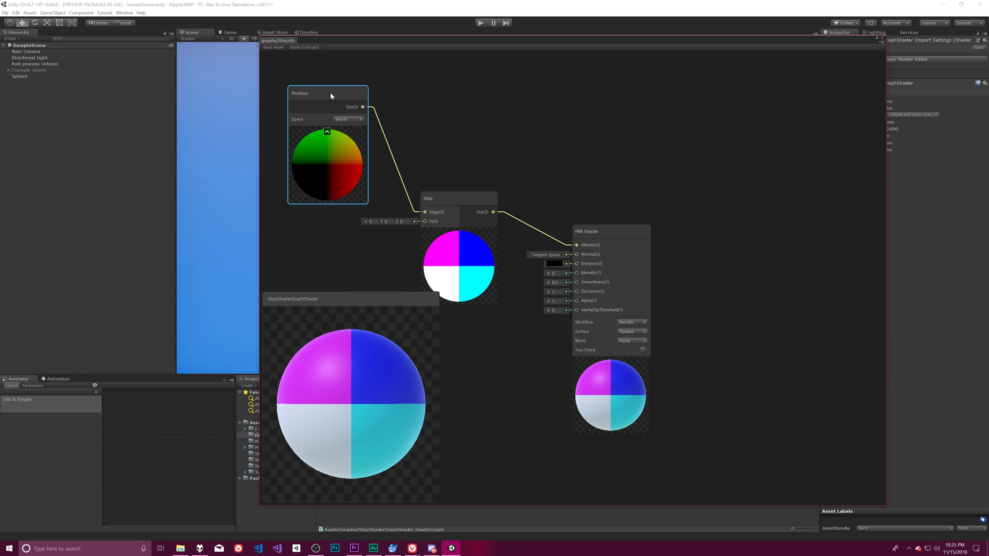
drag(331, 92, 357, 95)
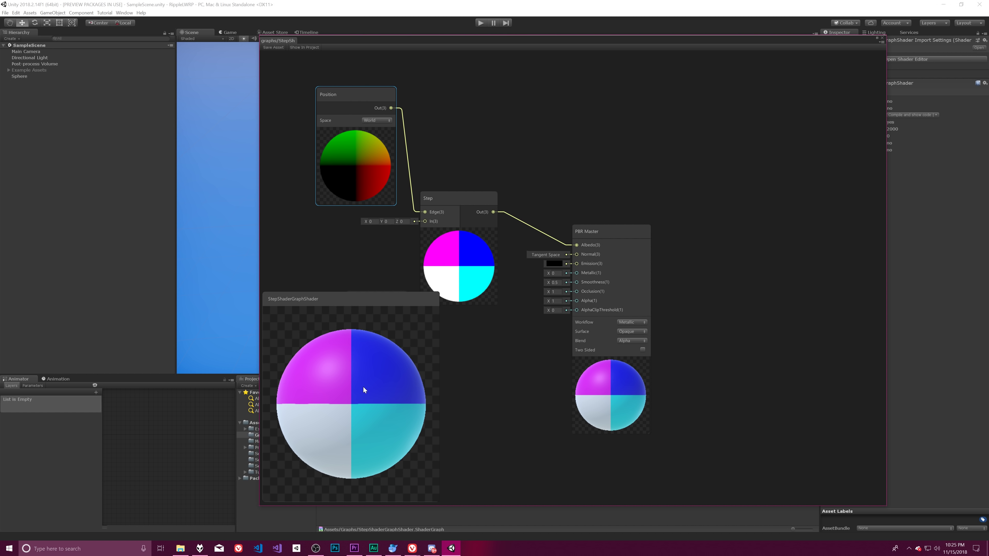
Check the preview mesh options, leaving the main preview on Sphere
right_click(376, 414)
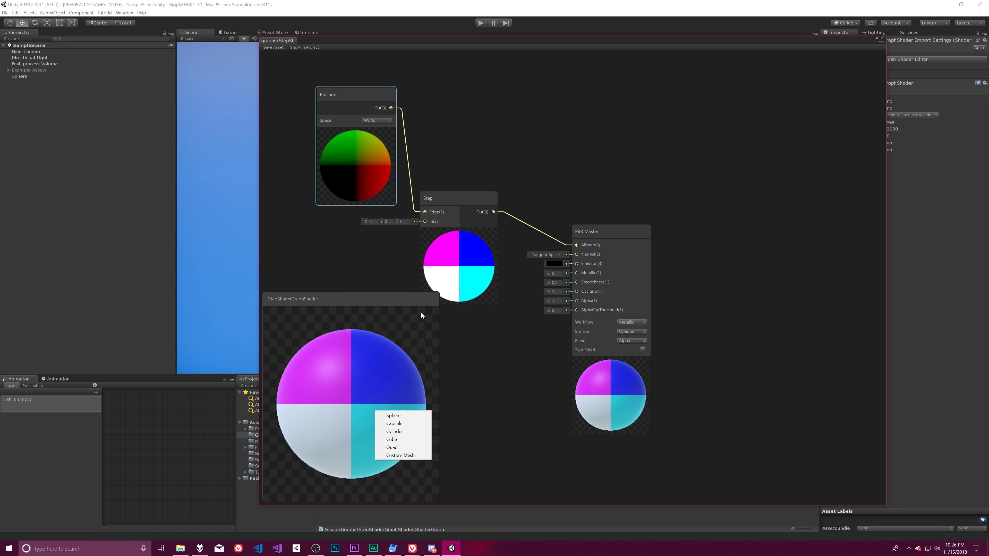
click(479, 261)
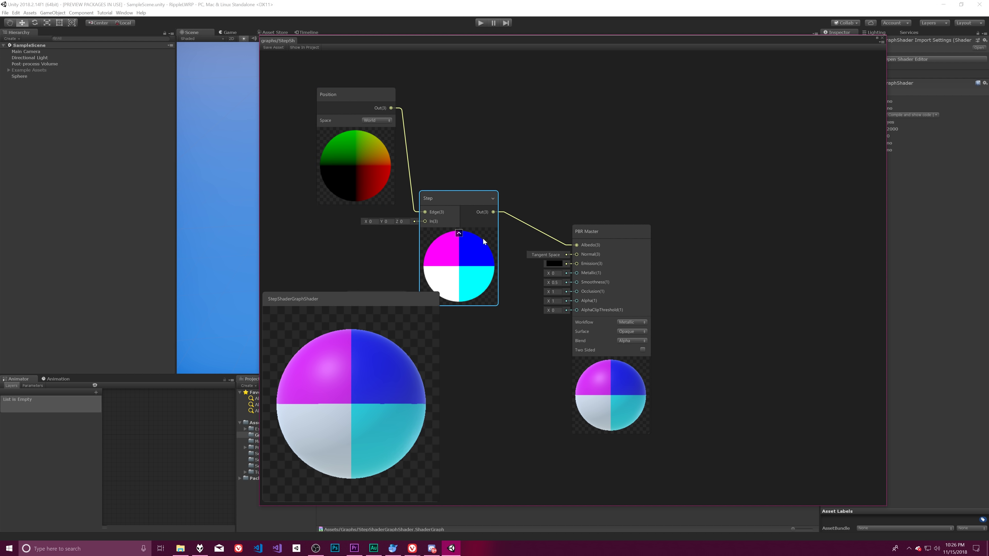
right_click(391, 409)
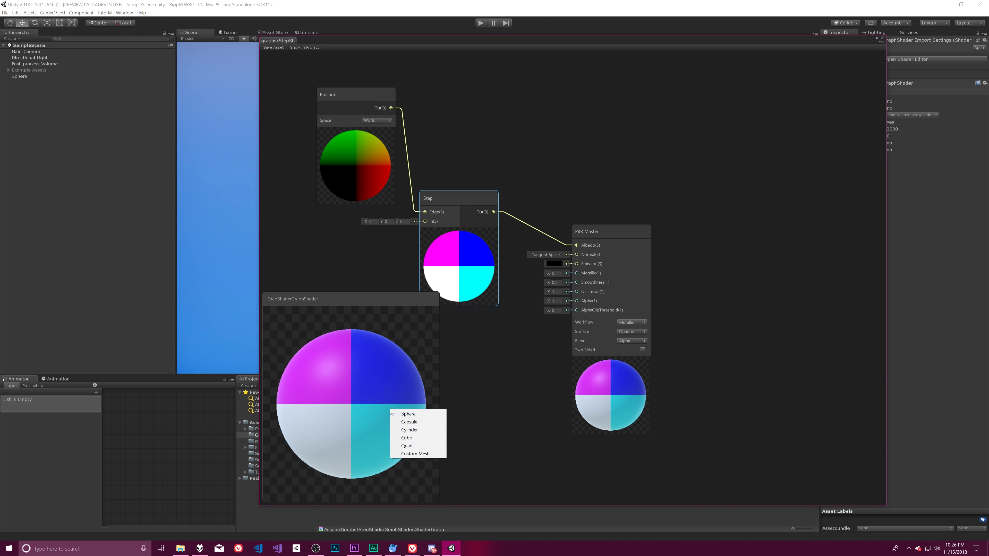
click(421, 413)
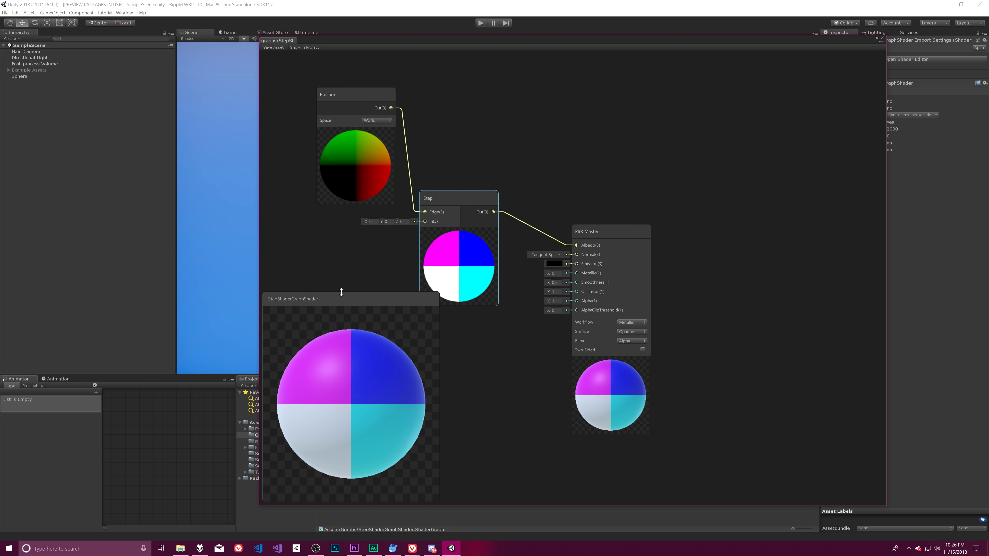
Move the main preview right of the nodes and show it on a Cylinder
drag(343, 299, 758, 143)
right_click(767, 213)
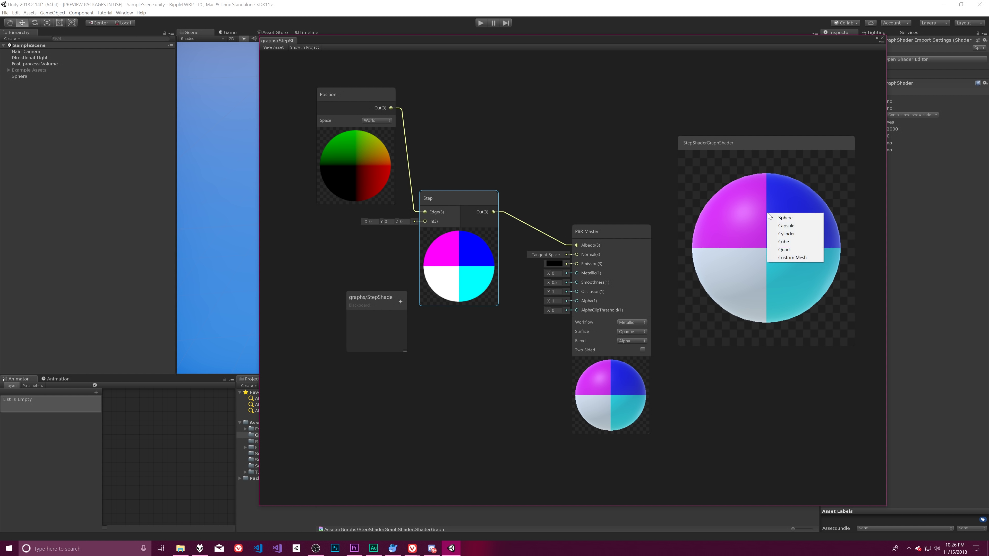
click(791, 233)
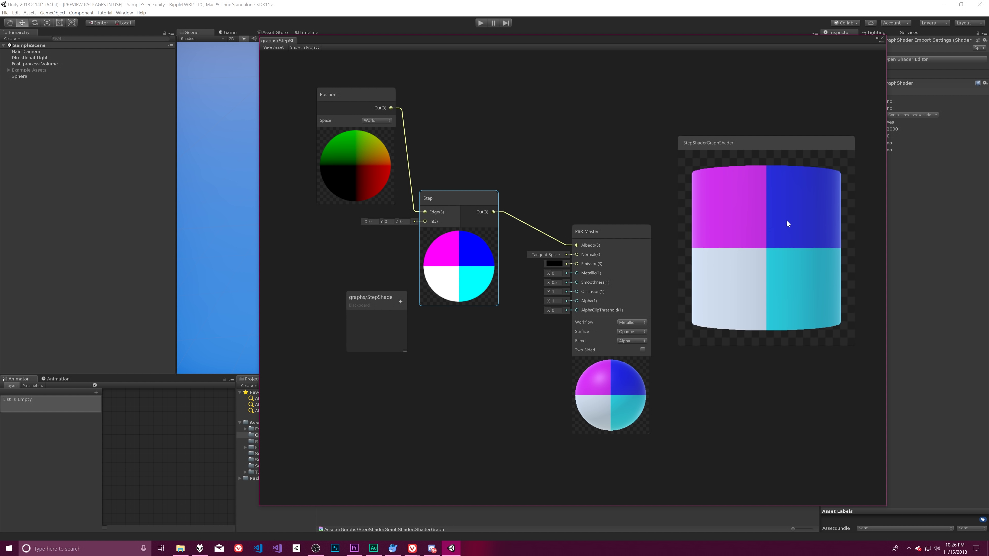
drag(786, 221, 817, 228)
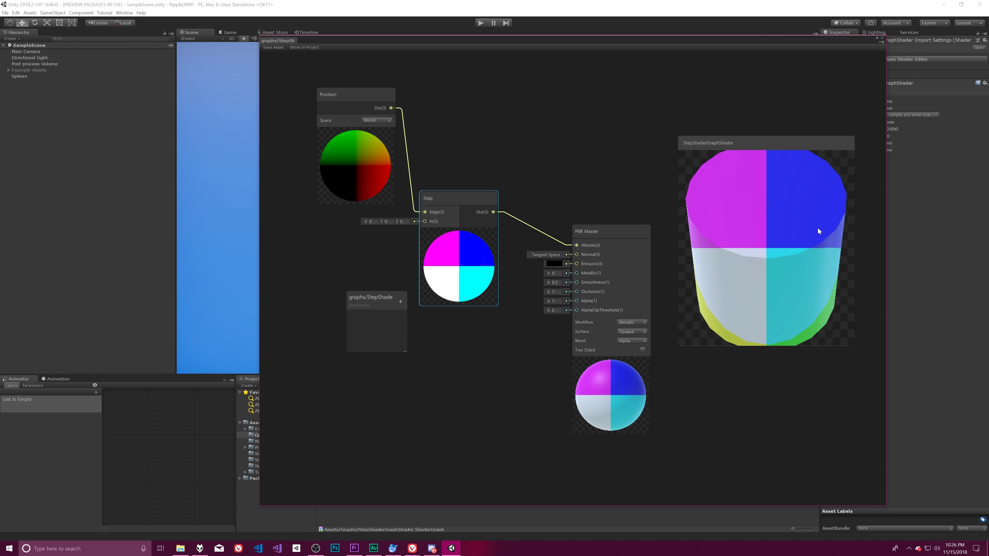
Switch the main preview mesh to Cube and rotate it into view
right_click(798, 234)
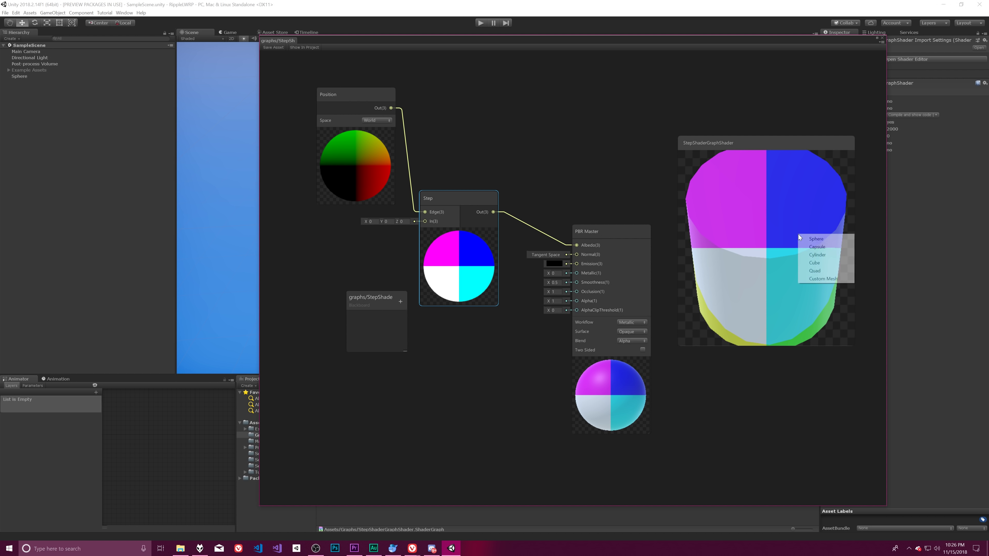
click(819, 265)
drag(817, 264, 836, 222)
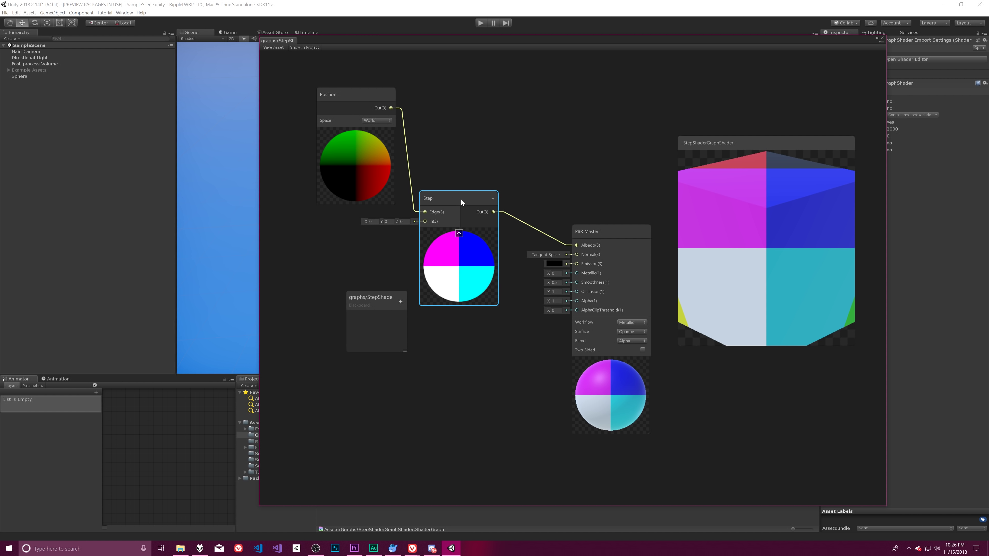
drag(456, 201, 469, 194)
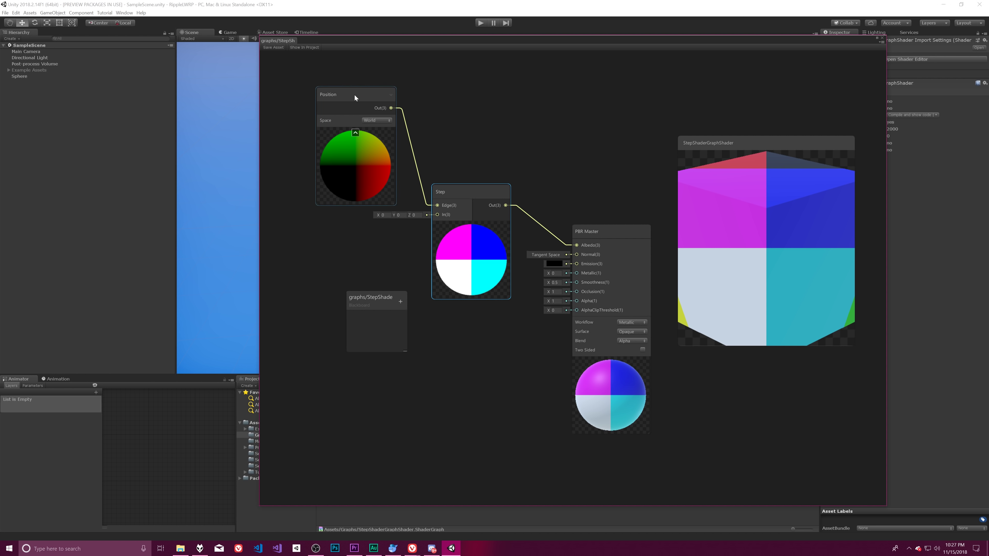
drag(355, 95, 332, 83)
right_click(420, 126)
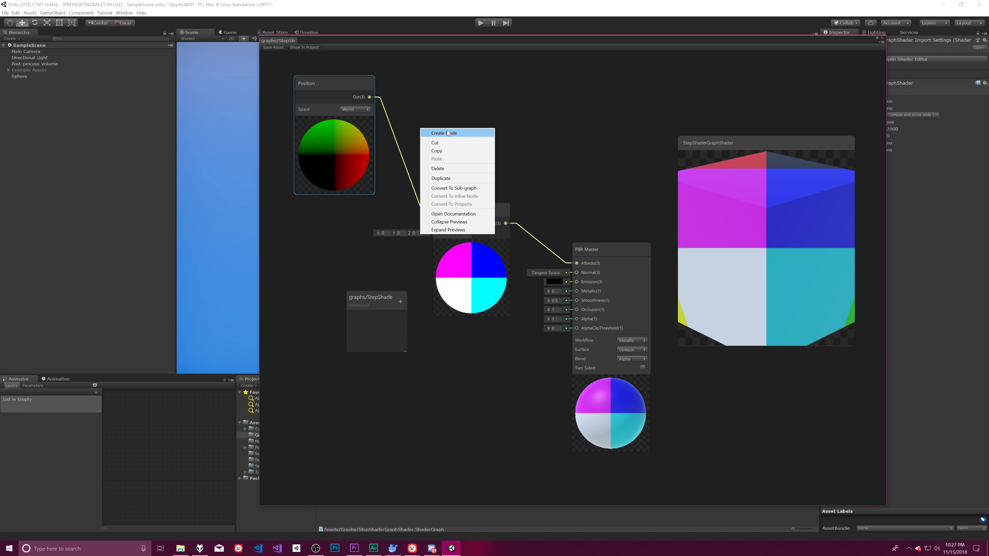
click(383, 109)
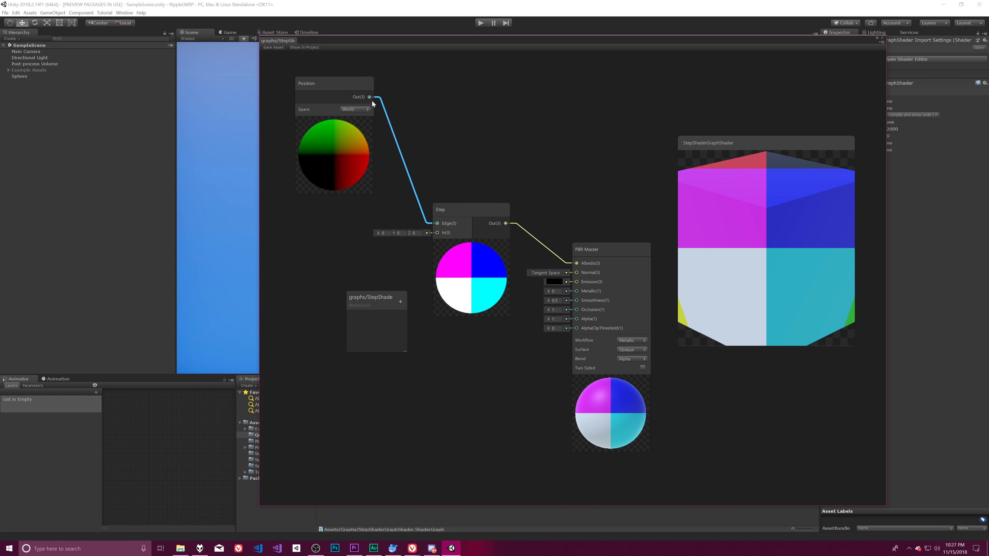
right_click(415, 99)
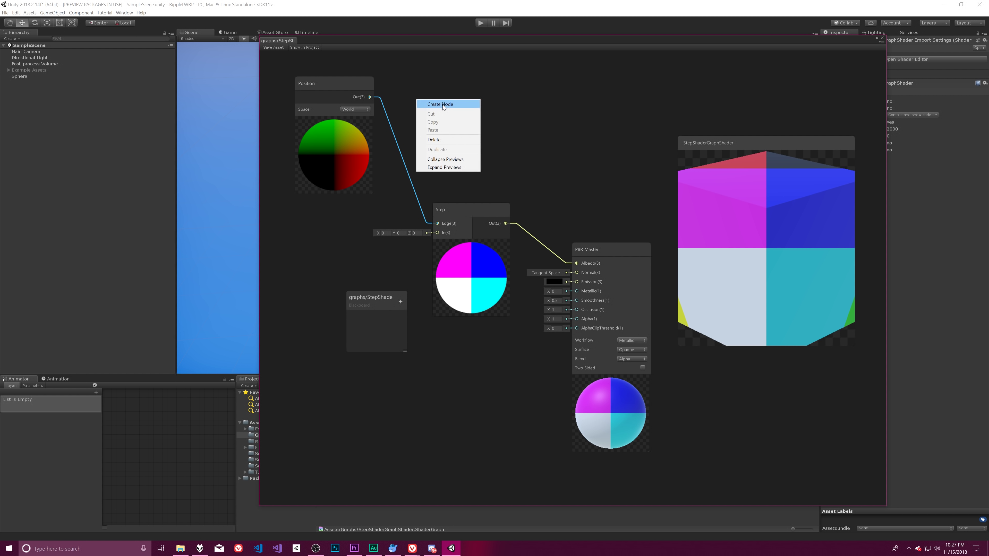
click(443, 104)
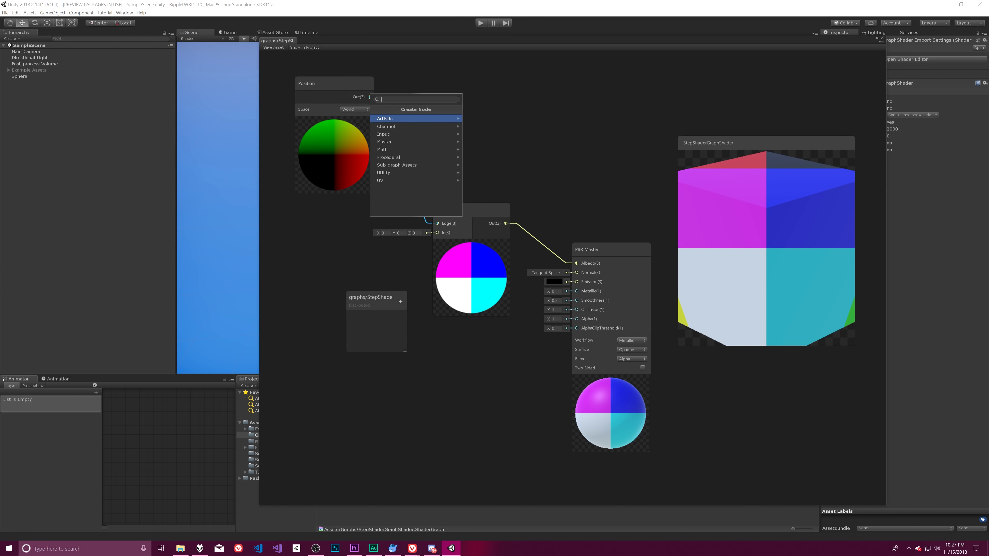
click(402, 133)
text(vect)
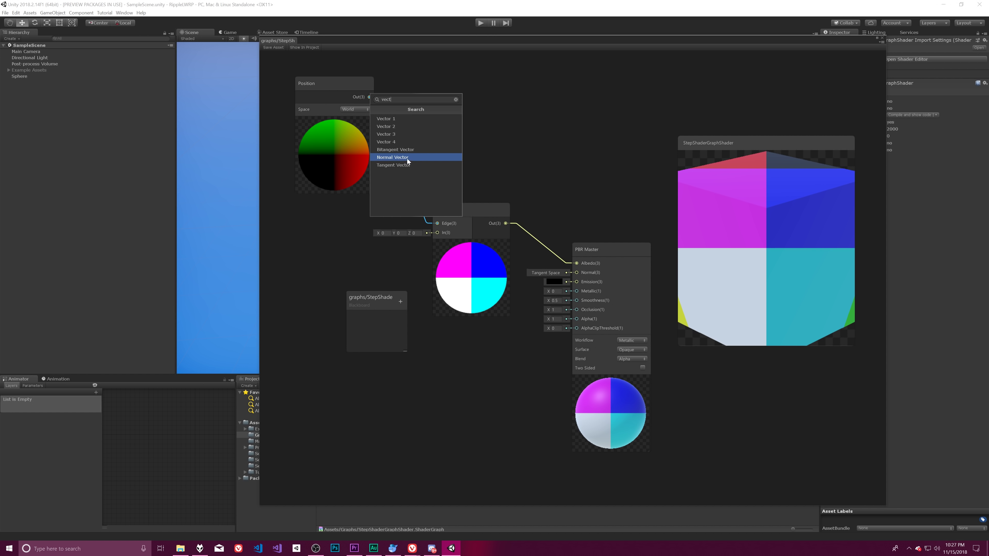
click(393, 135)
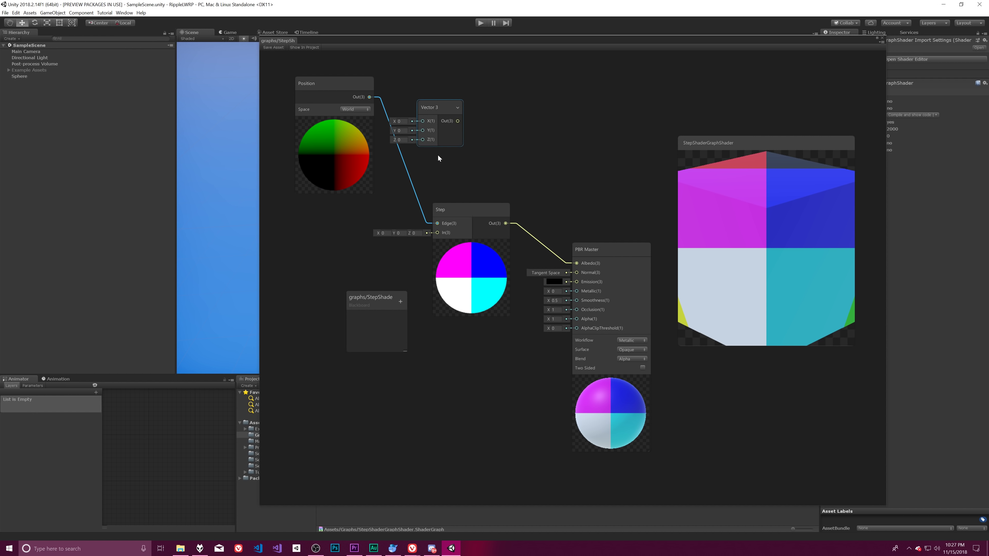
click(366, 114)
drag(369, 97, 428, 121)
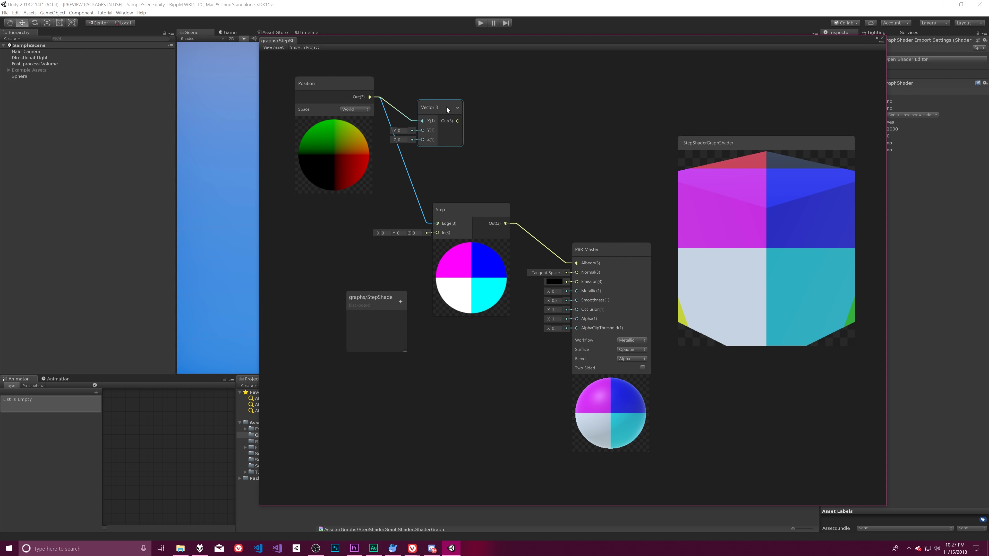
click(440, 106)
key(Delete)
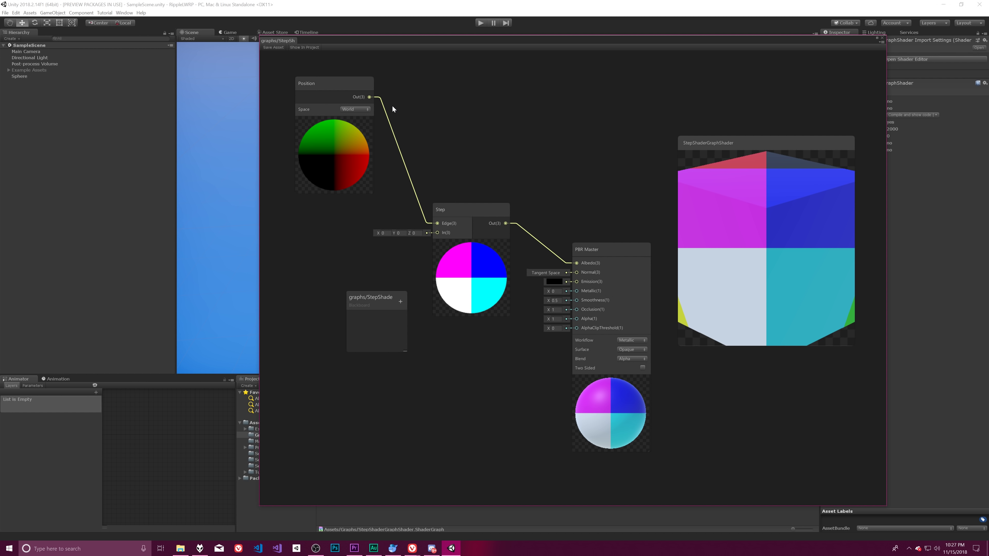
Add a Channel > Split node to the graph near Position
right_click(393, 109)
click(416, 111)
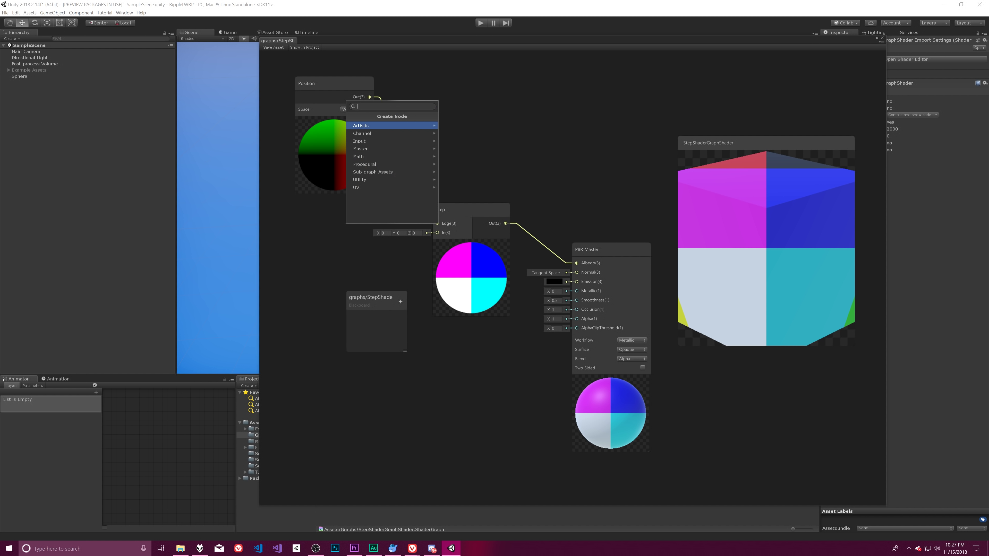
text(stri)
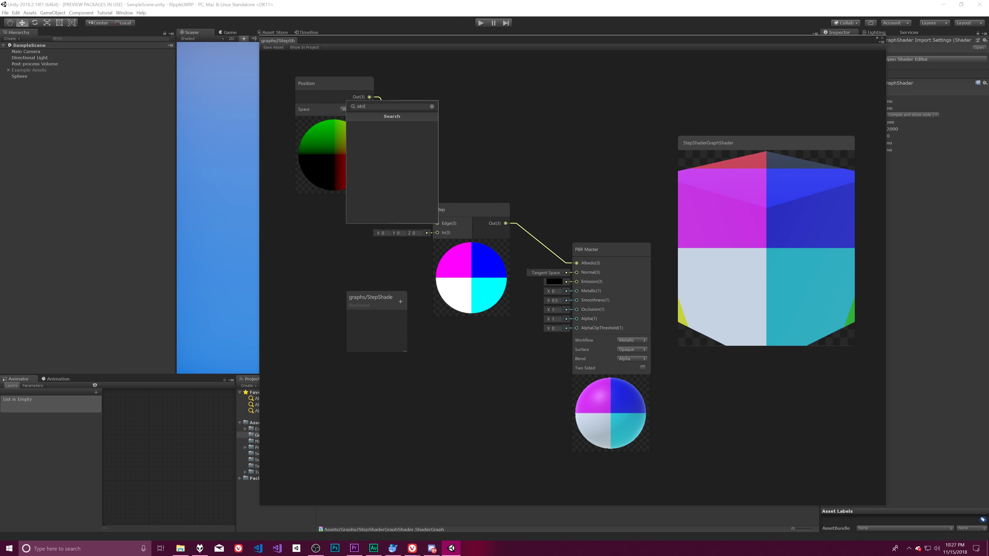
key(BackSpace)
key(BackSpace)
key(BackSpace)
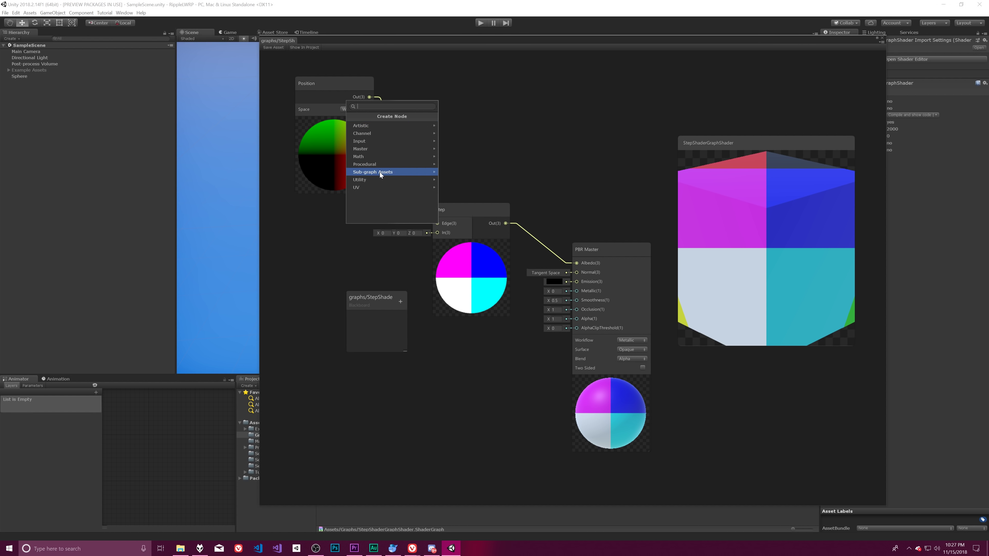
click(367, 178)
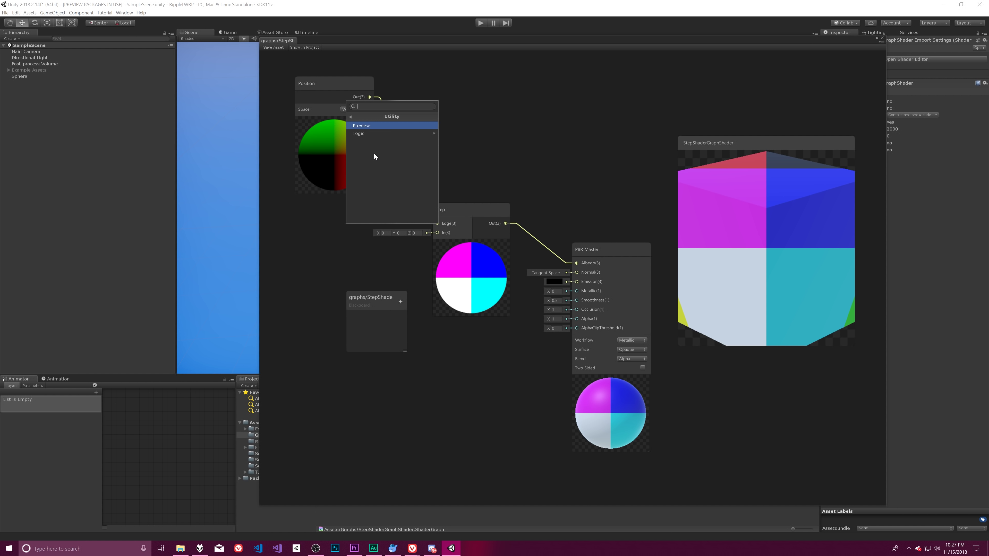
click(368, 134)
click(357, 118)
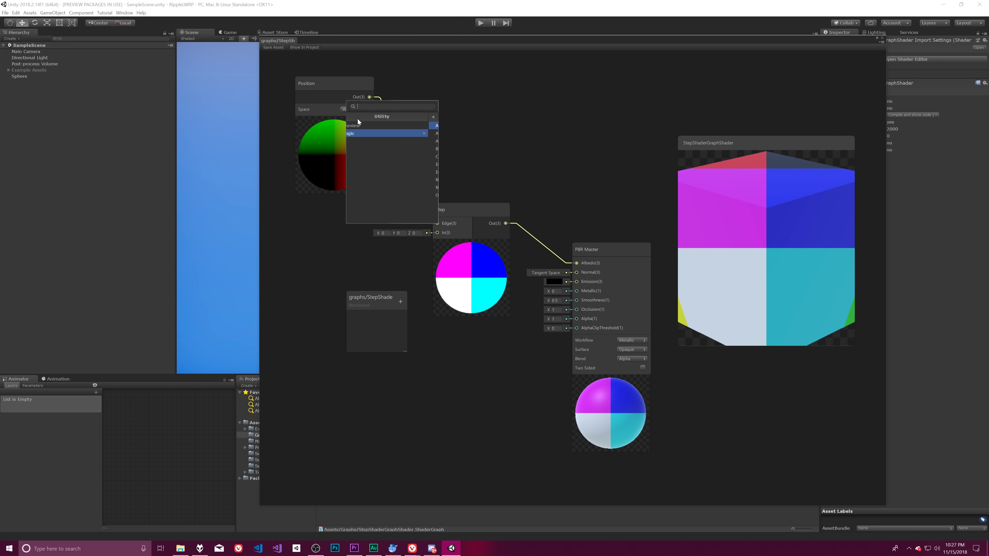
click(357, 120)
click(367, 134)
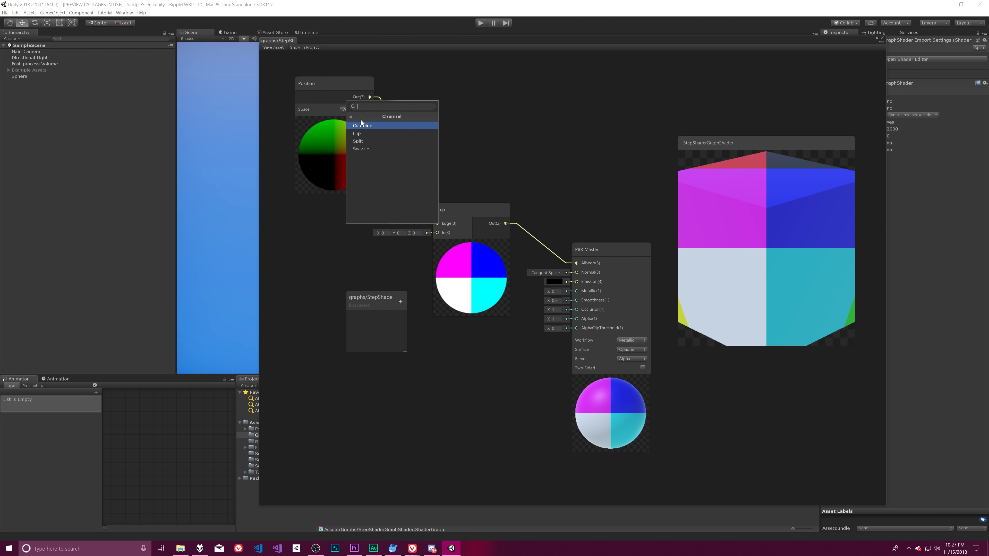
click(362, 140)
mouse_move(404, 116)
mouse_down()
mouse_move(421, 110)
mouse_move(412, 125)
mouse_up()
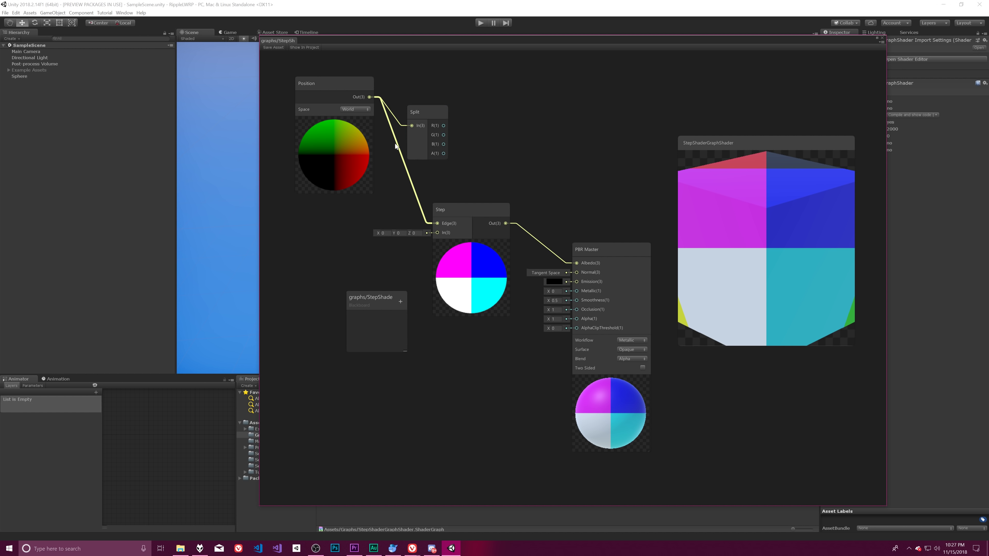
Replace the Position-to-Step wire with Split R into Step Edge, then save the asset
click(391, 132)
key(Delete)
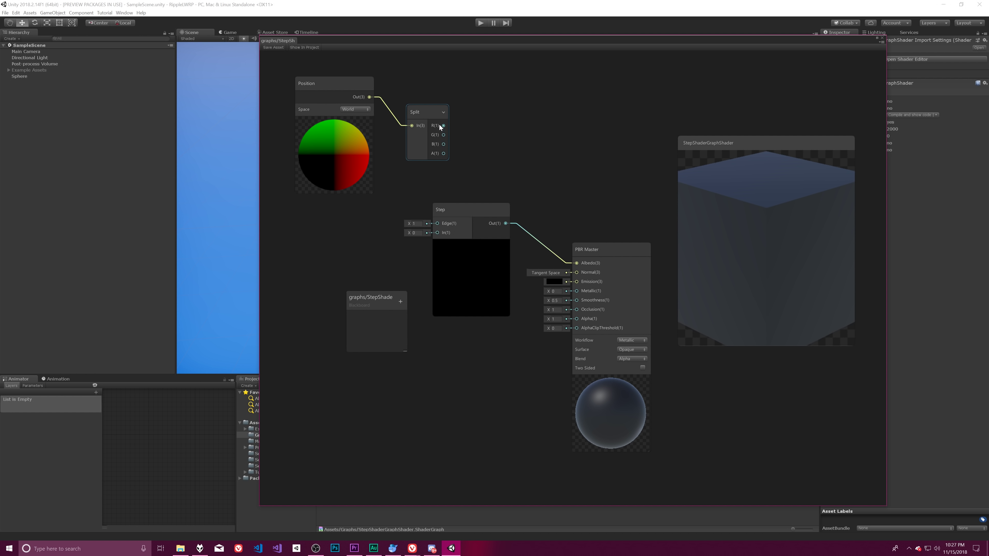
drag(425, 109, 419, 107)
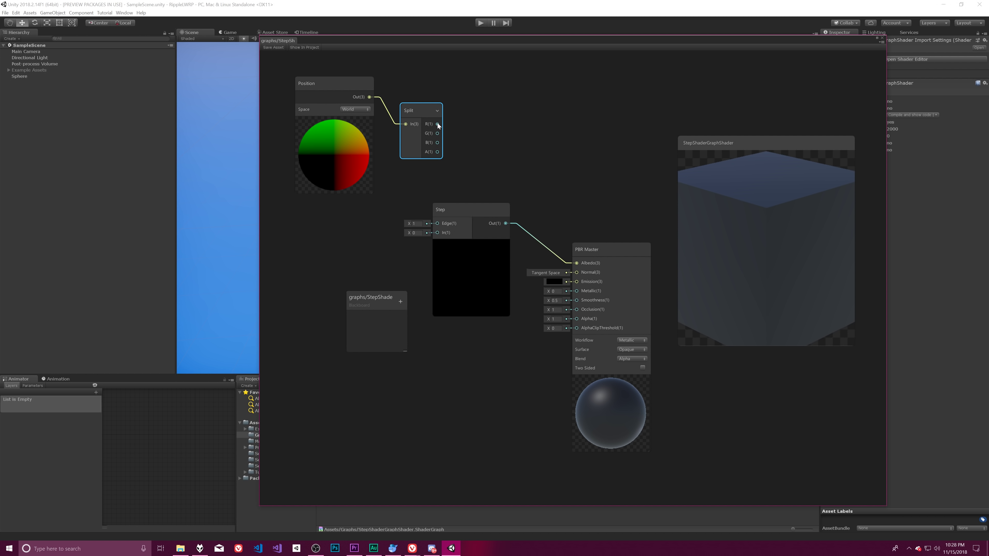
drag(438, 124, 439, 225)
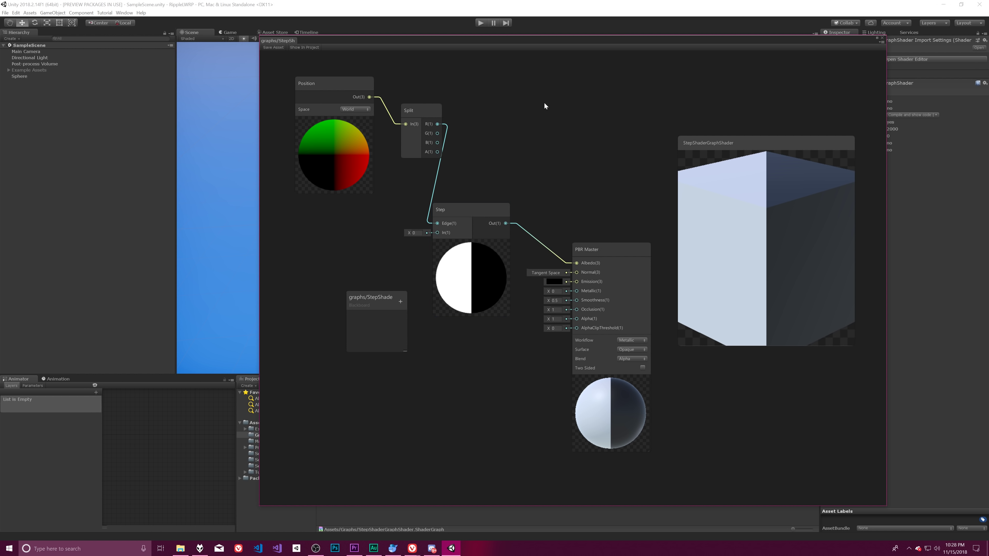
click(275, 47)
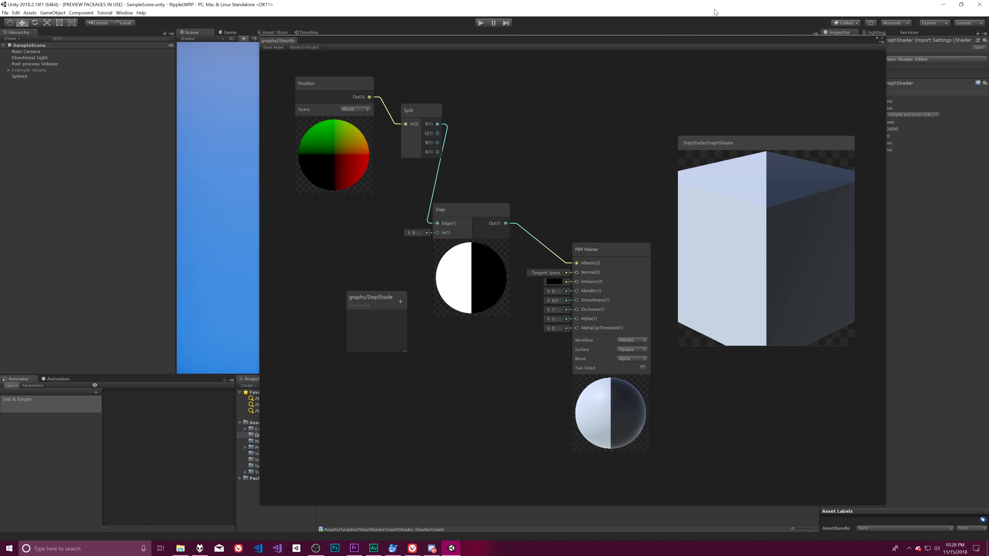
Dock the Shader Graph window as a panel right of the Scene view
drag(289, 40, 240, 30)
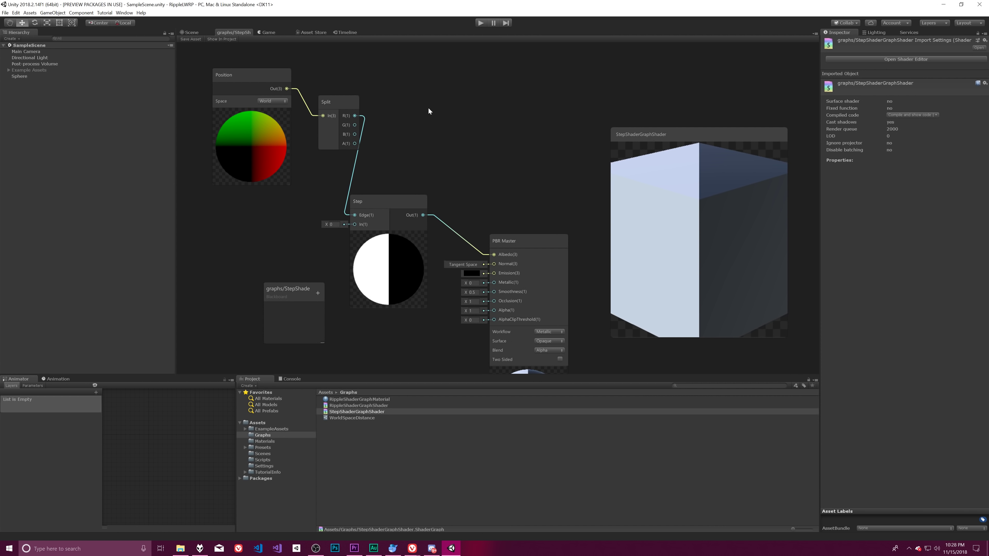
click(197, 33)
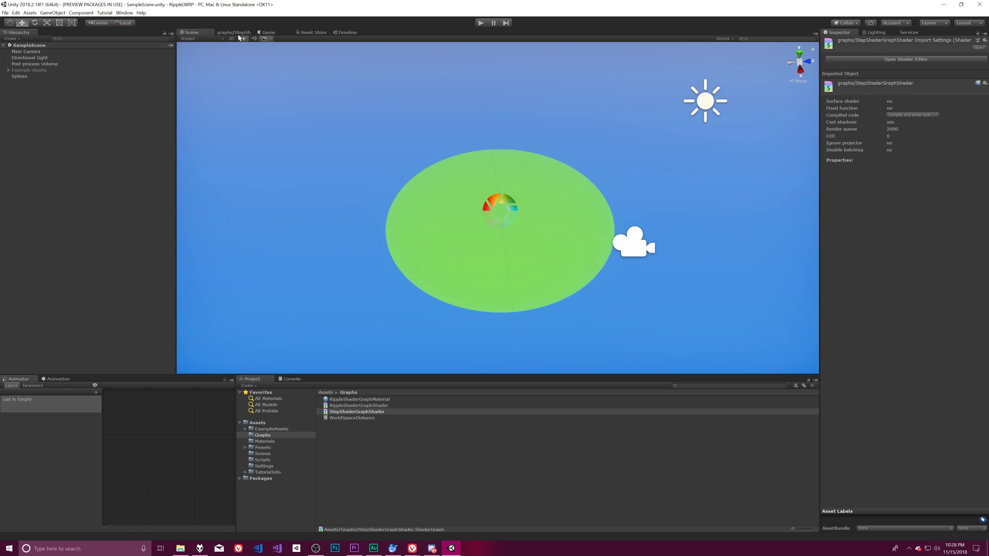
drag(239, 35, 782, 169)
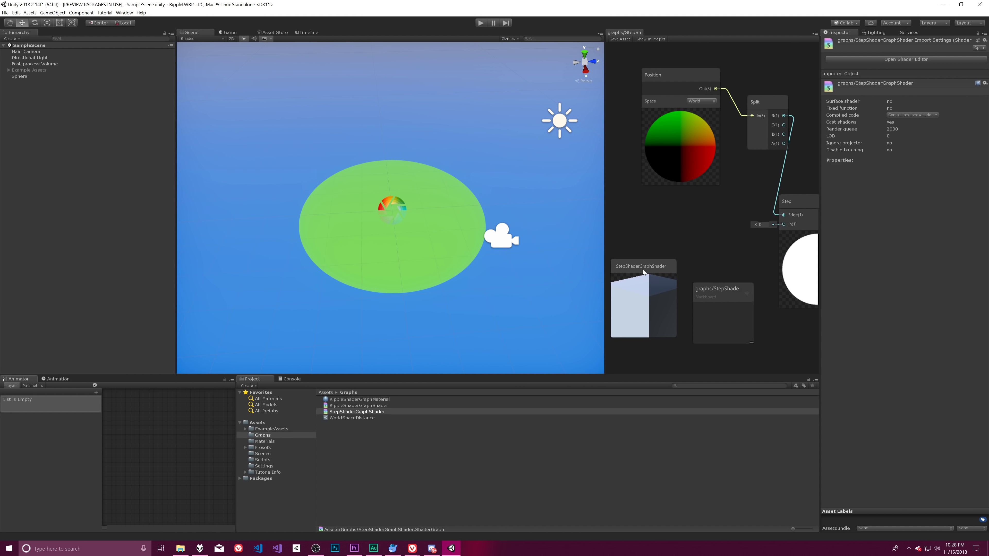
Widen the graph panel and move Step and PBR Master beside Split
drag(664, 230, 712, 230)
middle_drag(712, 230, 653, 223)
drag(603, 229, 463, 229)
middle_drag(525, 222, 535, 218)
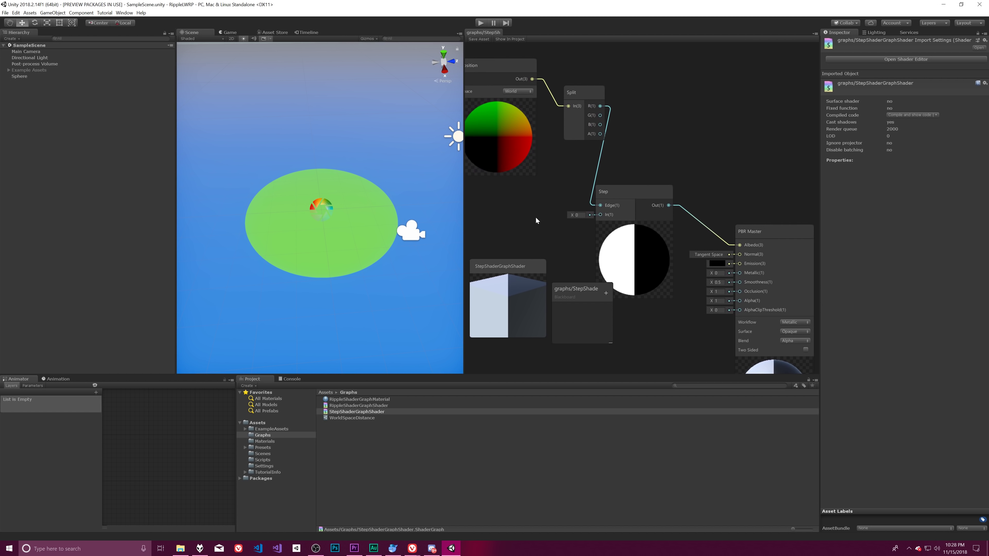
drag(652, 209, 605, 170)
drag(791, 229, 735, 107)
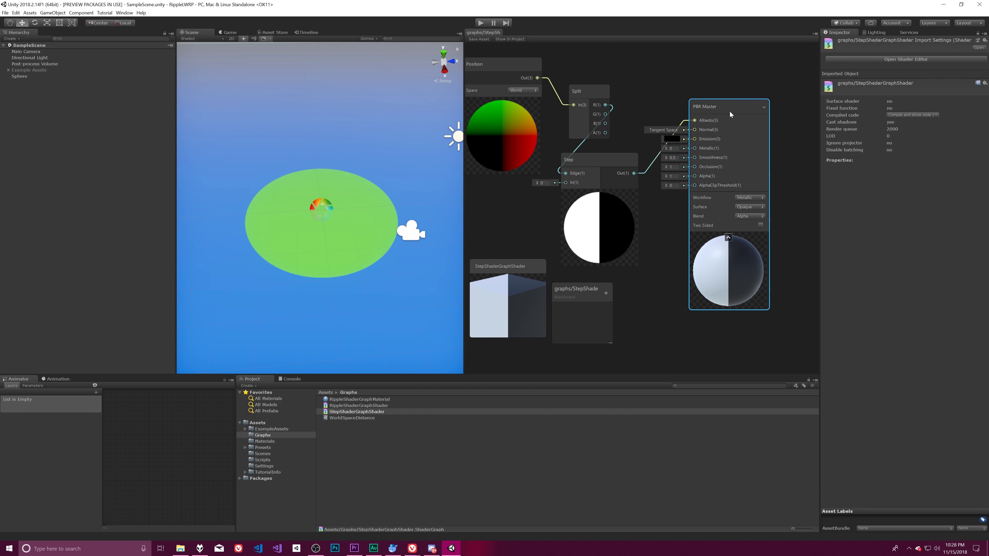
Create StepMaterial in the Graphs folder and assign StepShaderGraphShader to it
right_click(372, 443)
mouse_move(389, 280)
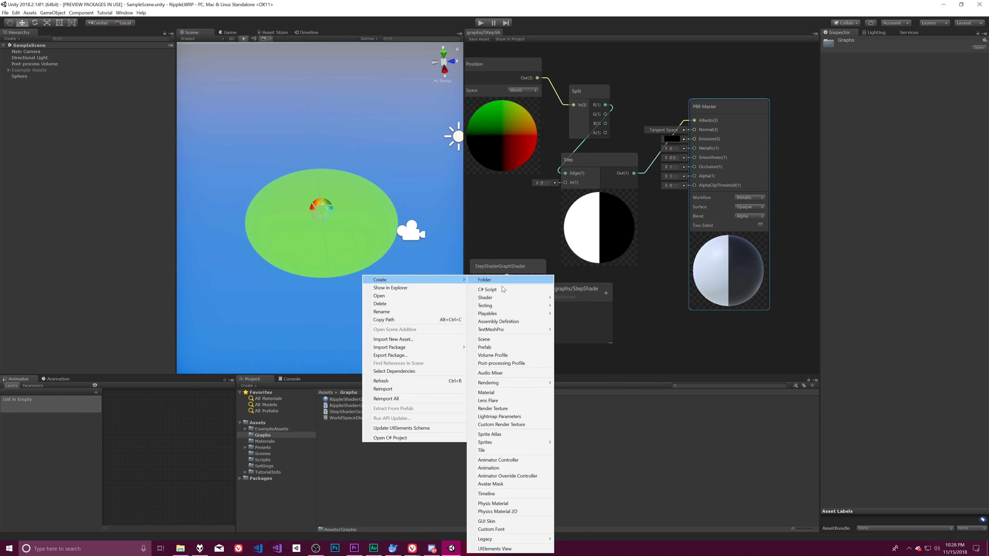
click(498, 392)
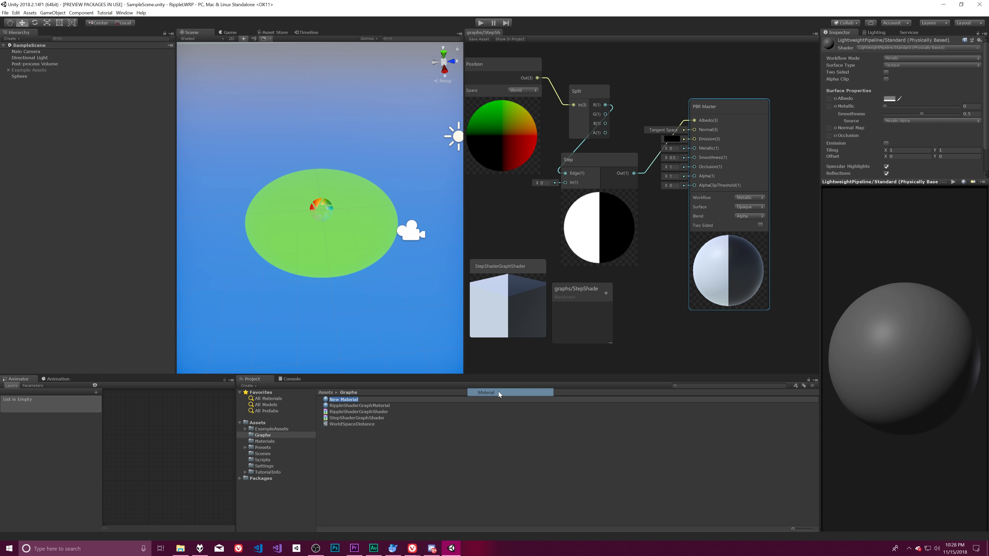
text(R)
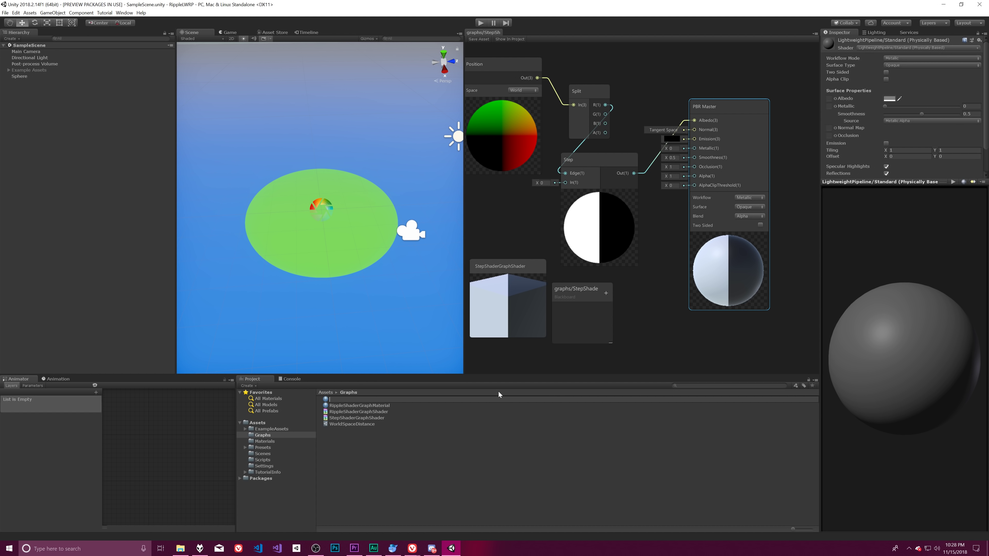
text(tepMaterial)
key(Return)
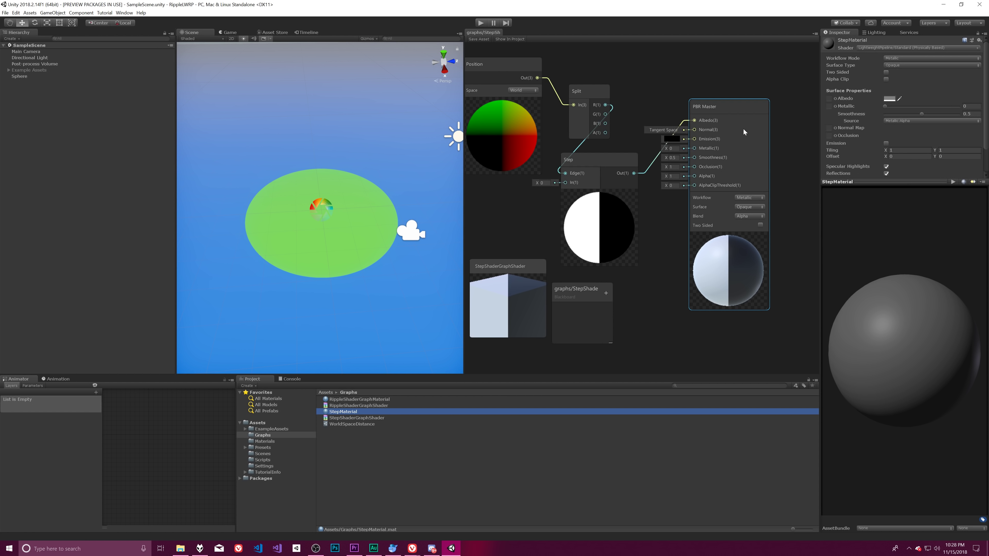
drag(343, 420, 333, 237)
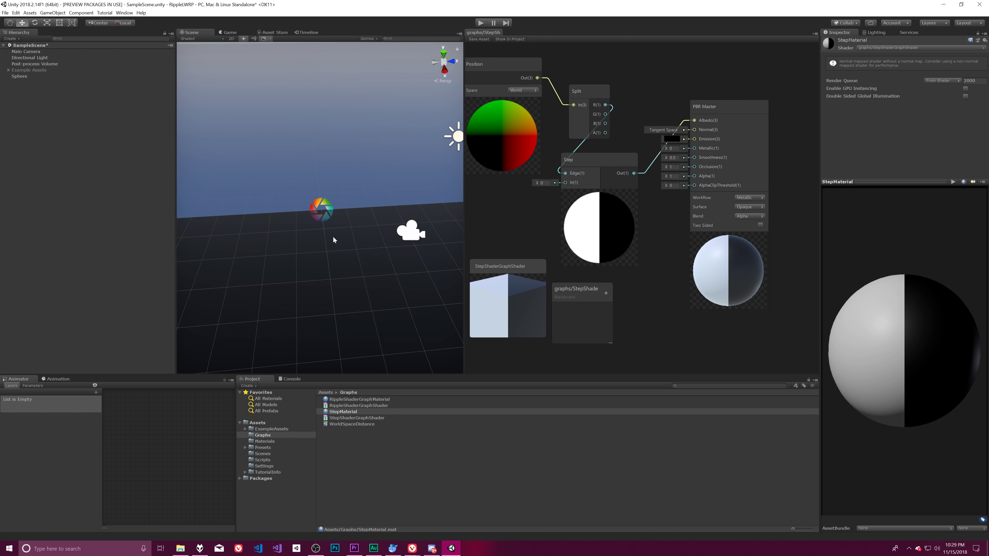
right_drag(311, 243, 121, 215)
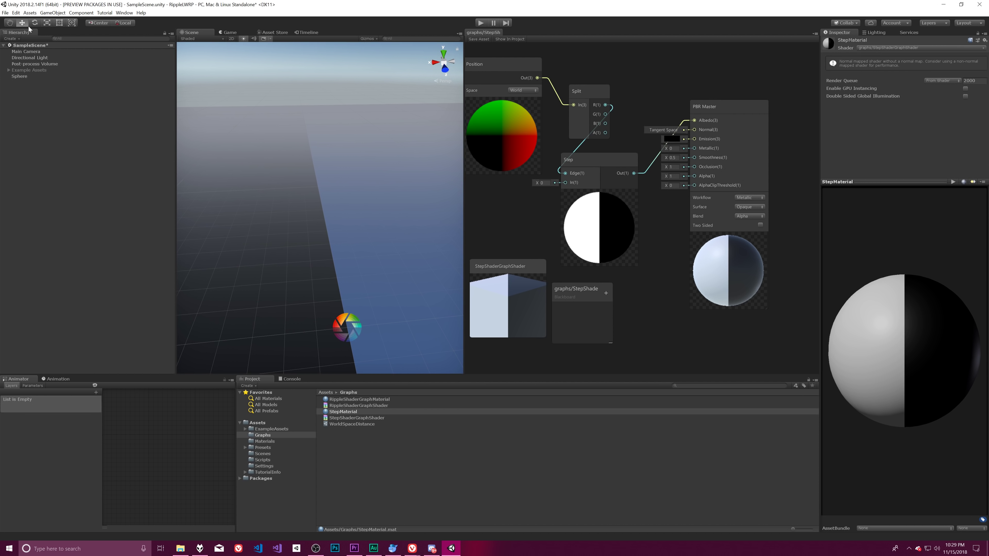
Add a 3D Cube to the scene and zero its Position fields
click(52, 12)
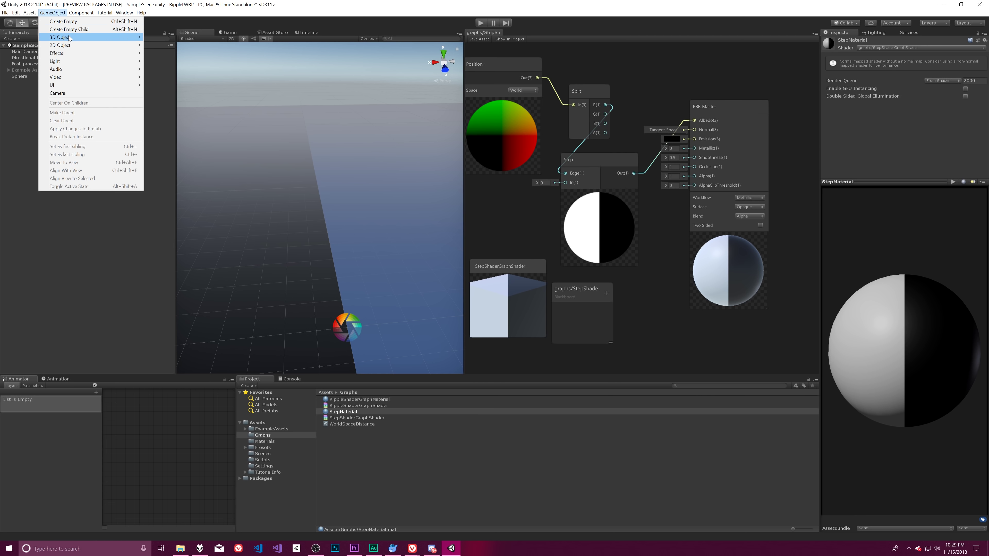
mouse_move(70, 38)
click(177, 38)
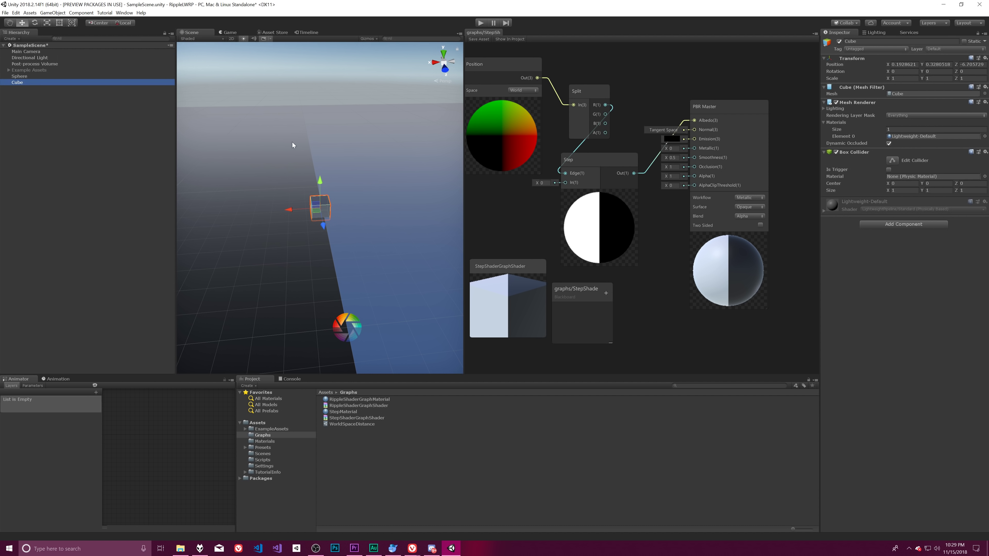
click(938, 64)
text(0)
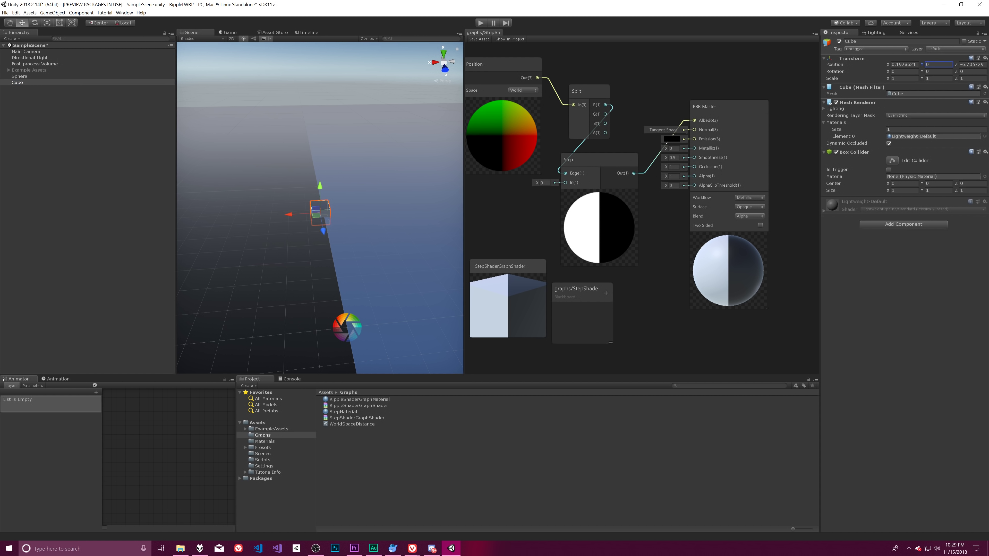
key(Tab)
text(0)
click(903, 65)
text(0)
Apply StepMaterial to the cube and raise it to Y 2.622
mouse_move(367, 210)
alt+mouse_down()
mouse_move(366, 225)
mouse_move(346, 210)
mouse_move(369, 212)
alt+mouse_up()
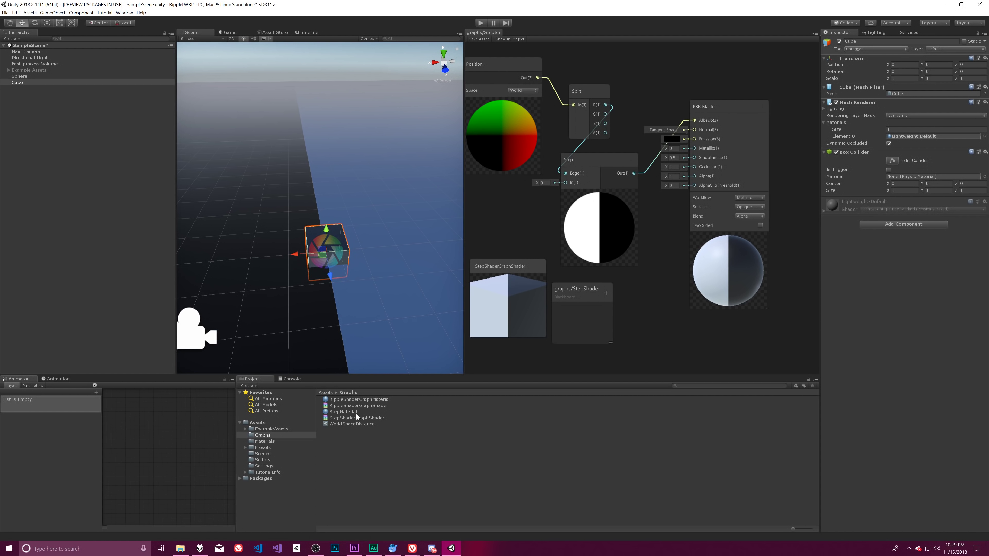
drag(344, 414, 346, 262)
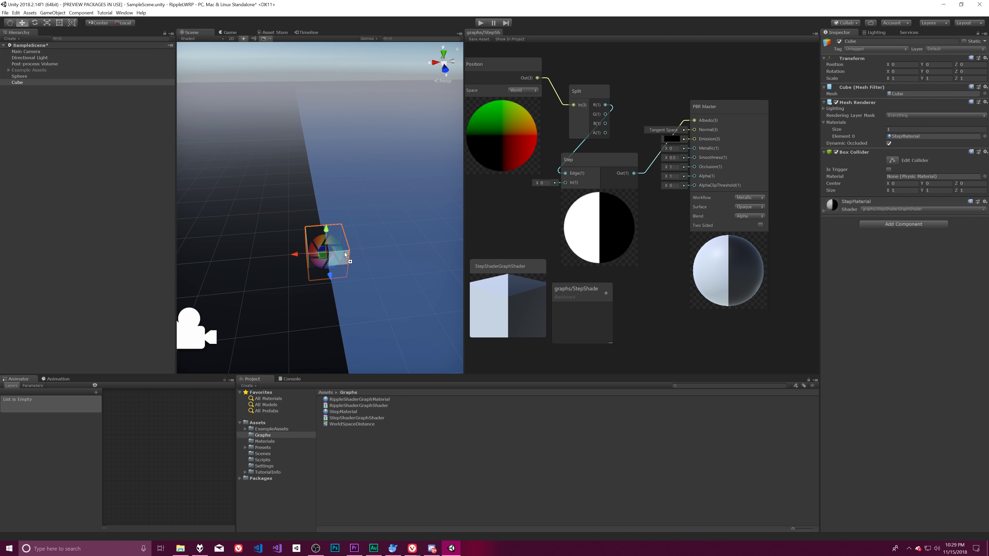
drag(327, 233, 329, 143)
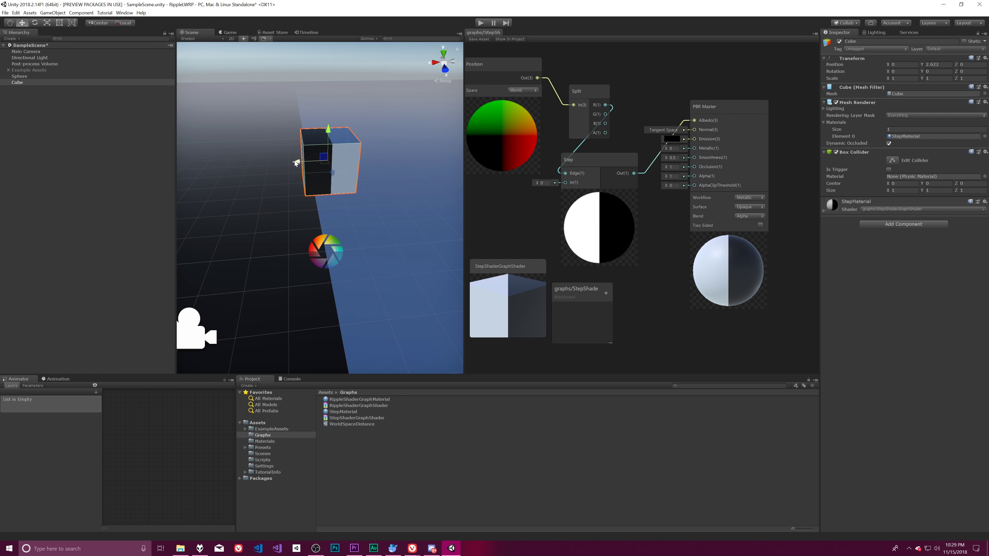
mouse_move(296, 161)
mouse_down()
mouse_move(316, 161)
mouse_move(186, 164)
mouse_move(359, 148)
mouse_move(334, 150)
mouse_move(421, 154)
mouse_move(295, 160)
mouse_up()
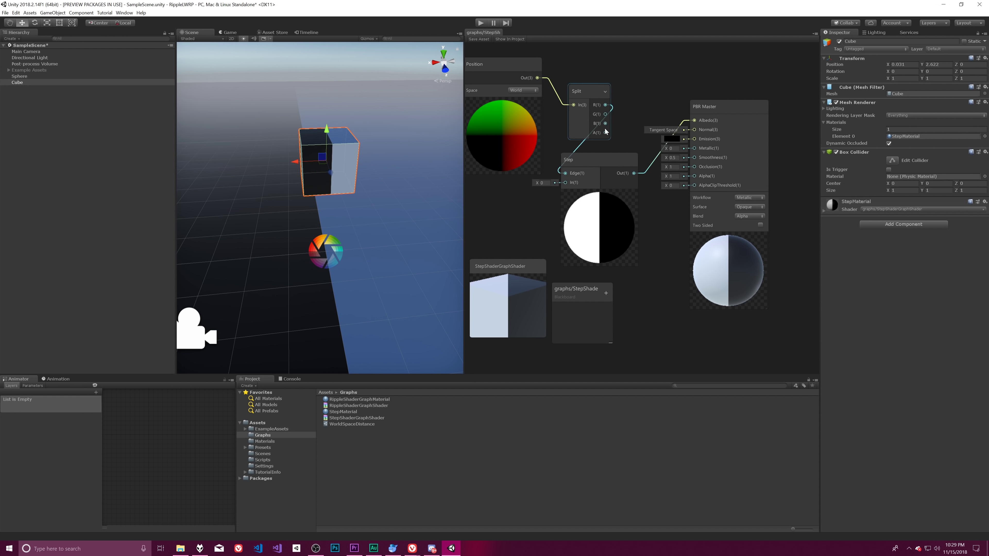
Connect Split R to Step's In, set Edge to 0, and save the shader graph
drag(609, 106, 566, 184)
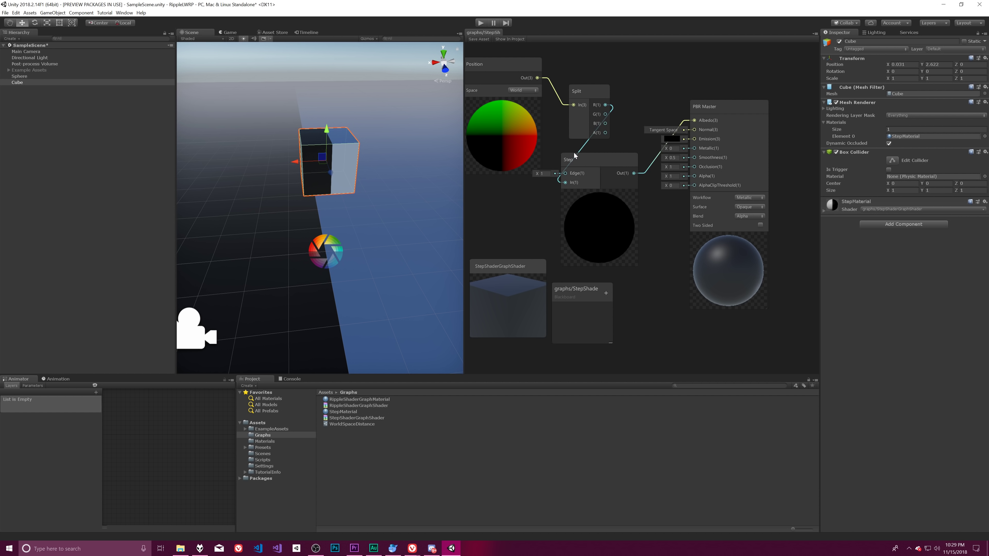
click(542, 174)
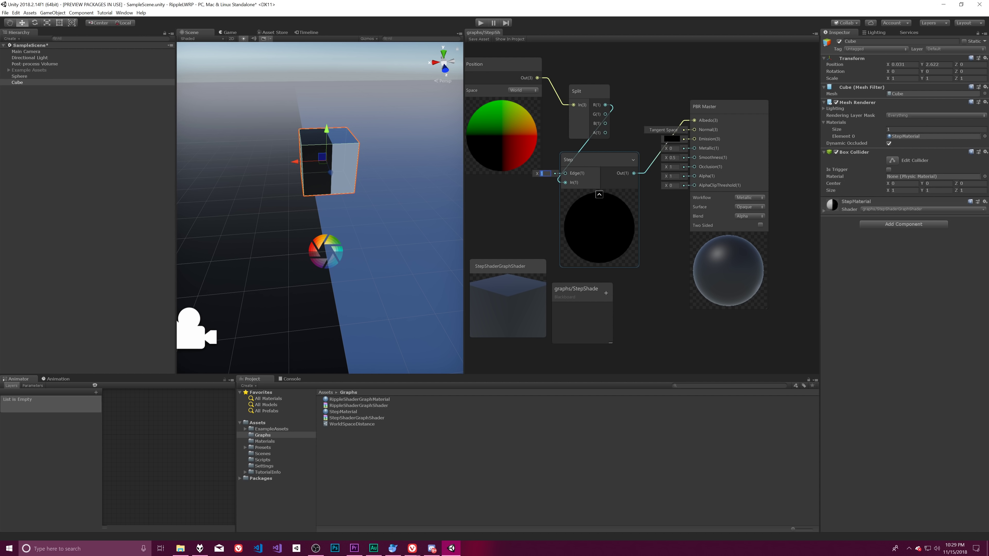
text(0)
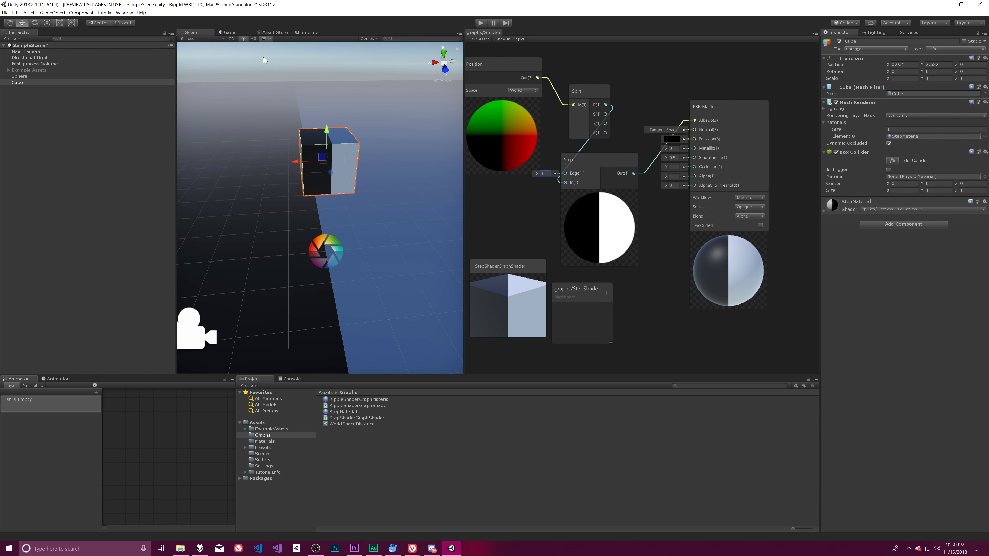
click(479, 39)
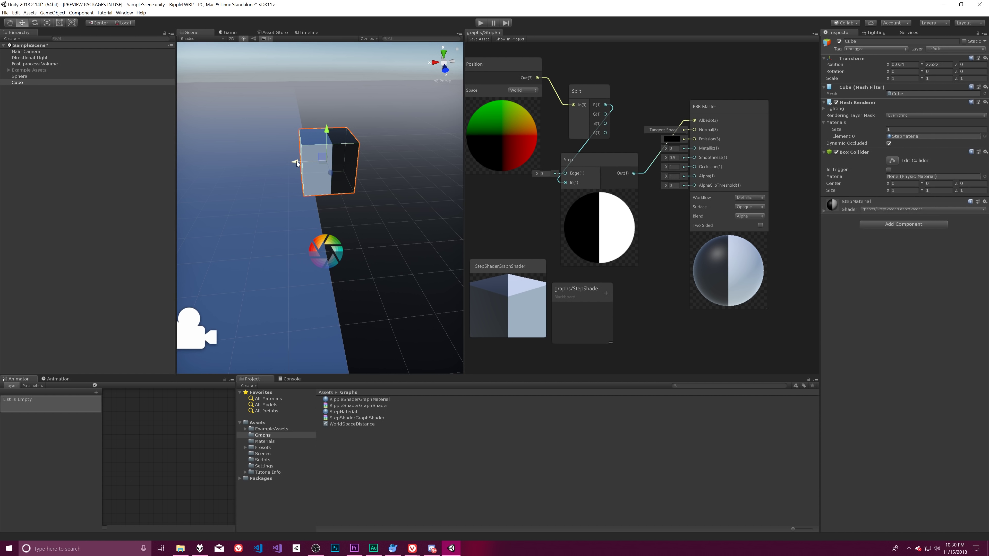
Slide the cube along X so it straddles world X 0
mouse_move(297, 160)
mouse_down()
mouse_move(244, 164)
mouse_move(300, 165)
mouse_up()
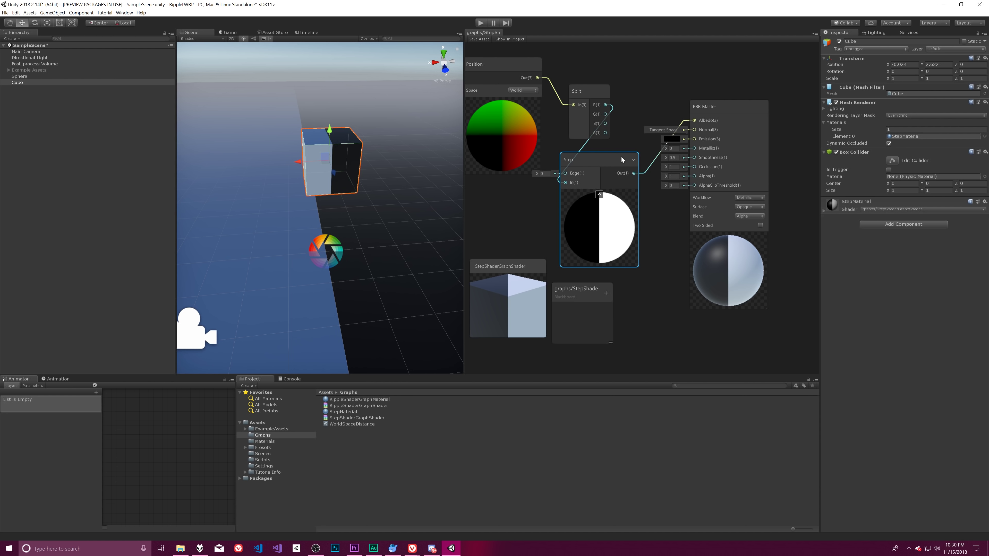
click(633, 160)
click(633, 160)
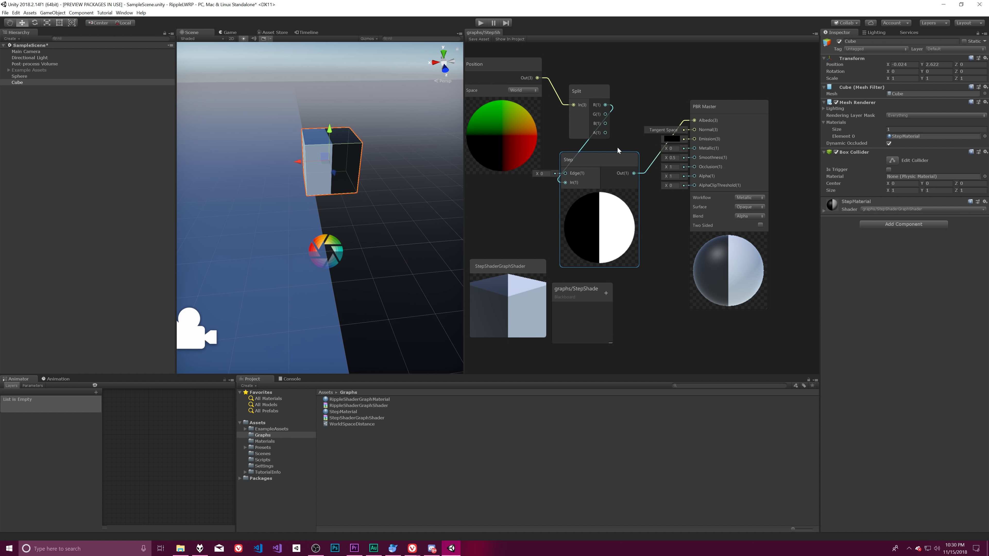
Create a Smoothstep node from the graph's Create Node search, typing 'Sm'
right_click(607, 143)
click(630, 146)
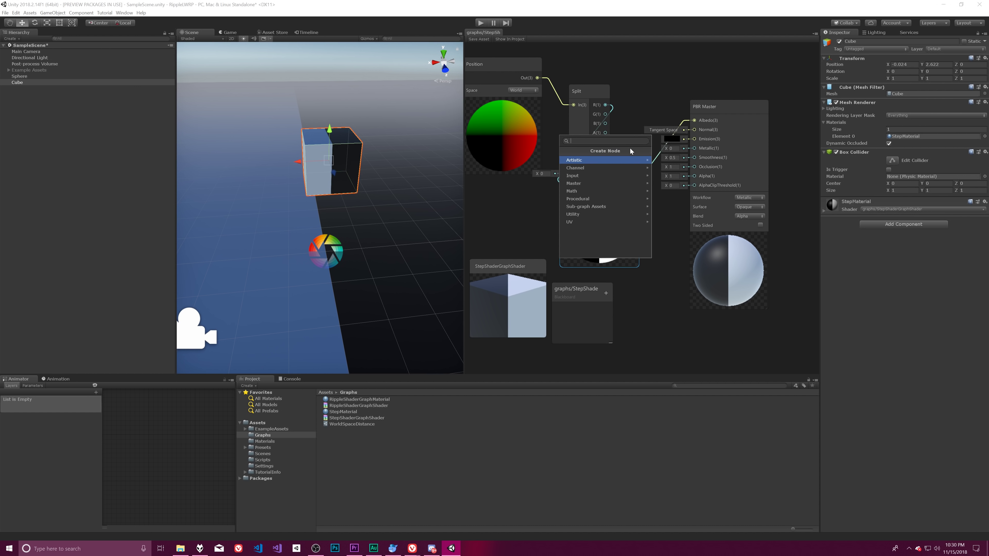
text(Smo)
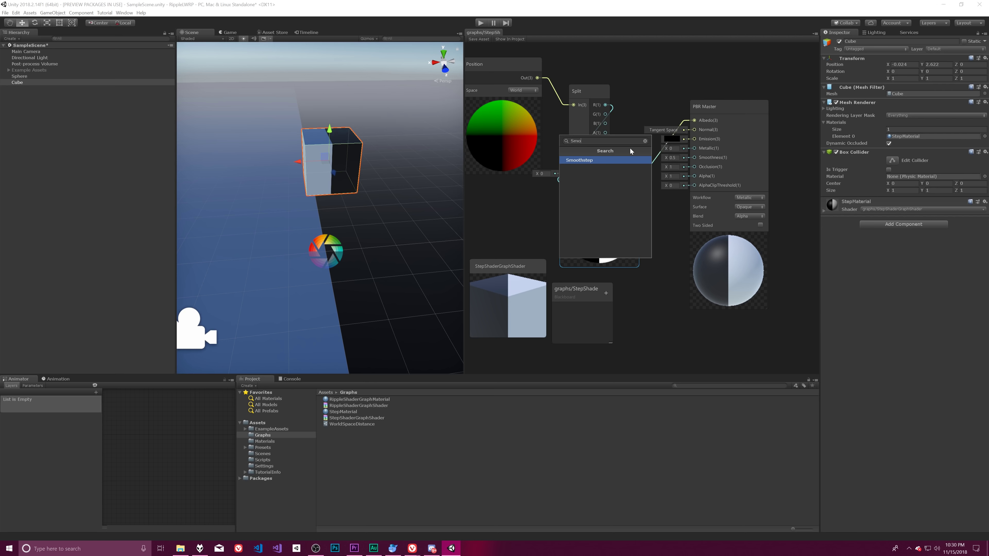
key(Return)
Delete the old Step node and move the Smoothstep node into its place
click(576, 156)
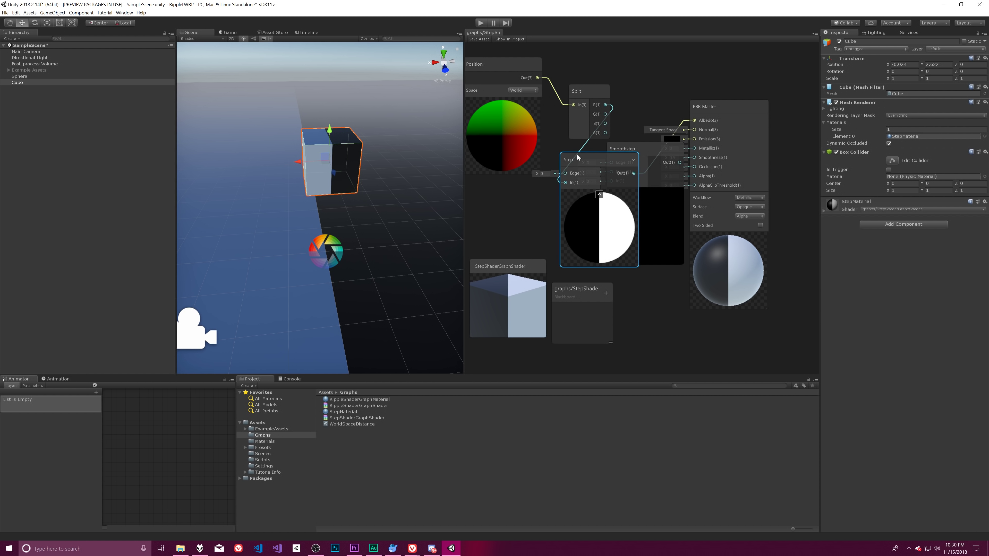
key(Delete)
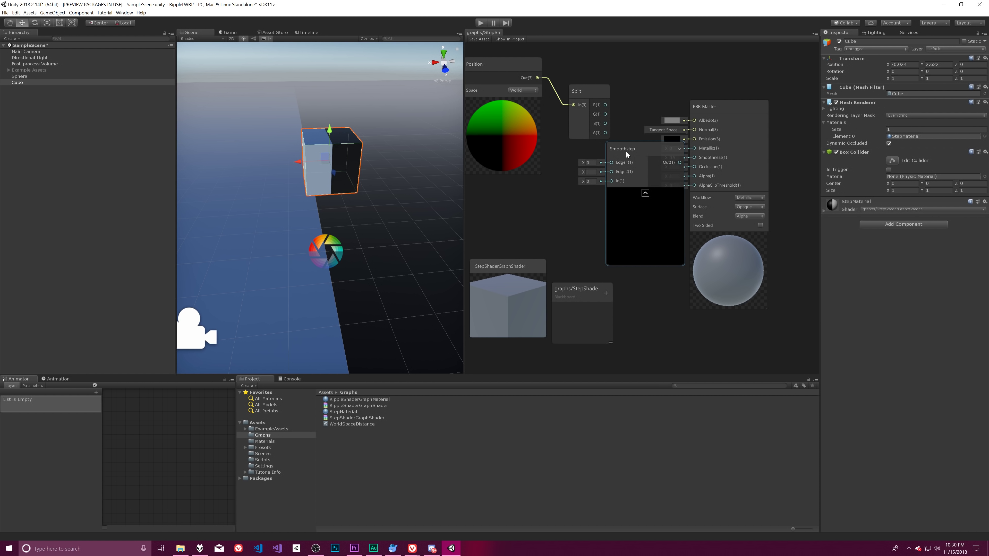
drag(625, 151, 576, 158)
Wire Split's world X into Smoothstep In, and Smoothstep Out into PBR Master Albedo
drag(608, 105, 564, 170)
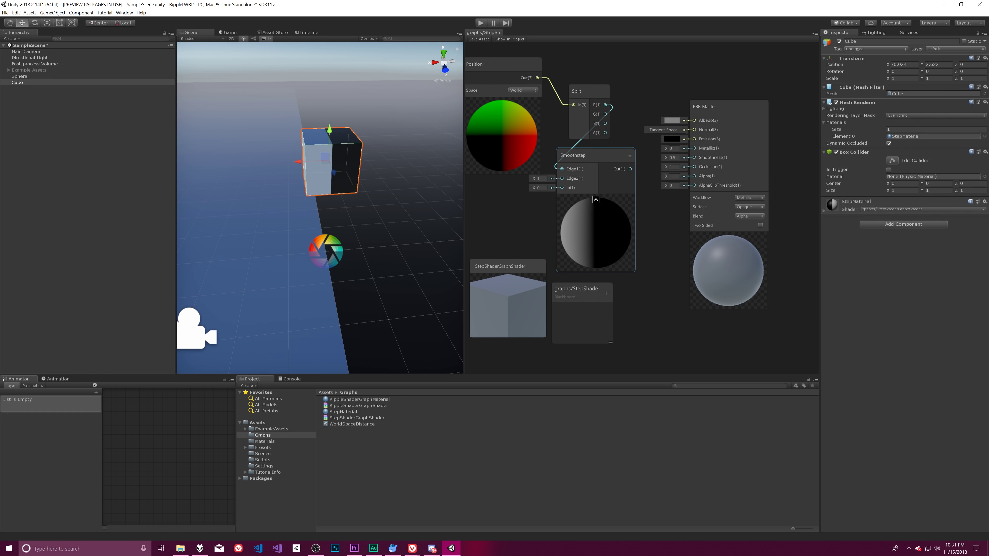
click(541, 178)
text(0)
key(Delete)
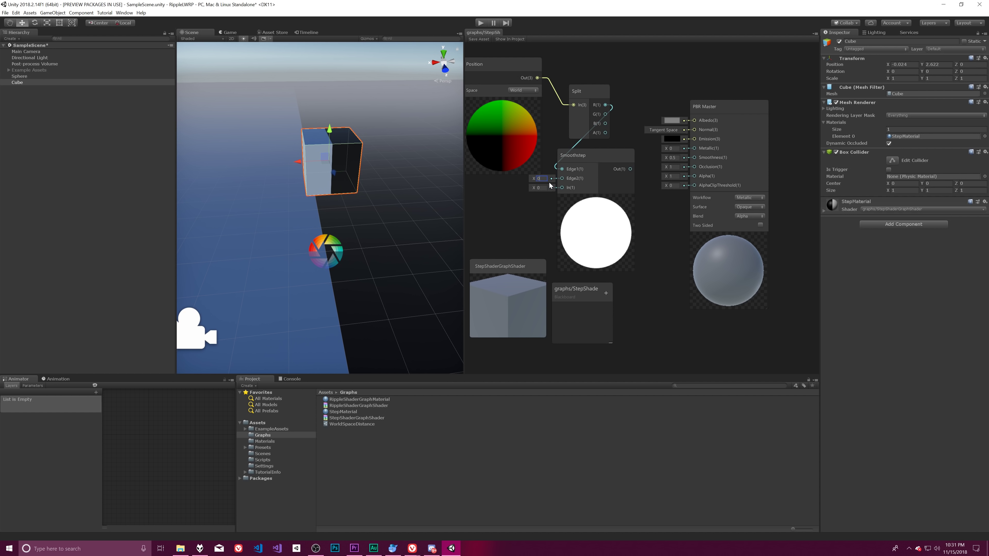
key(Escape)
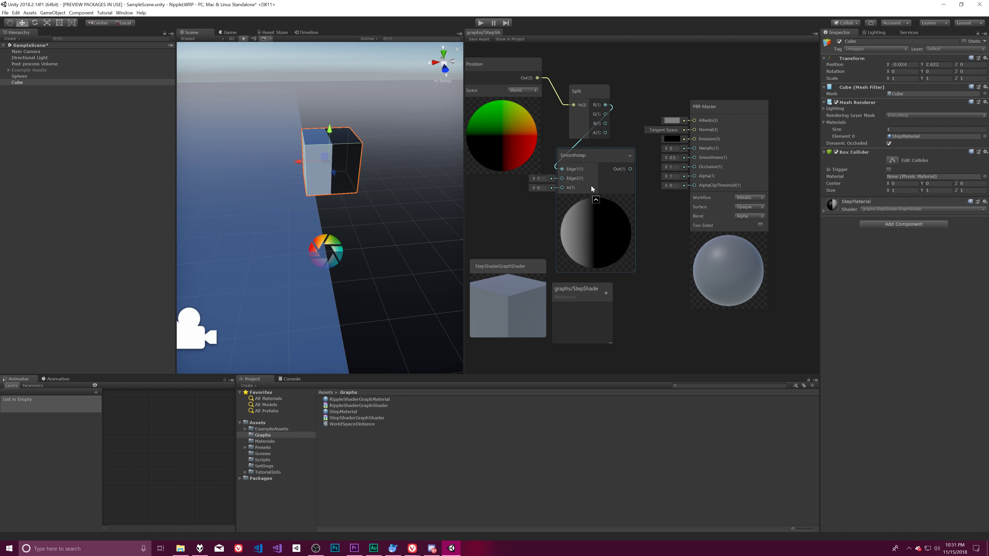
key(ctrl+z)
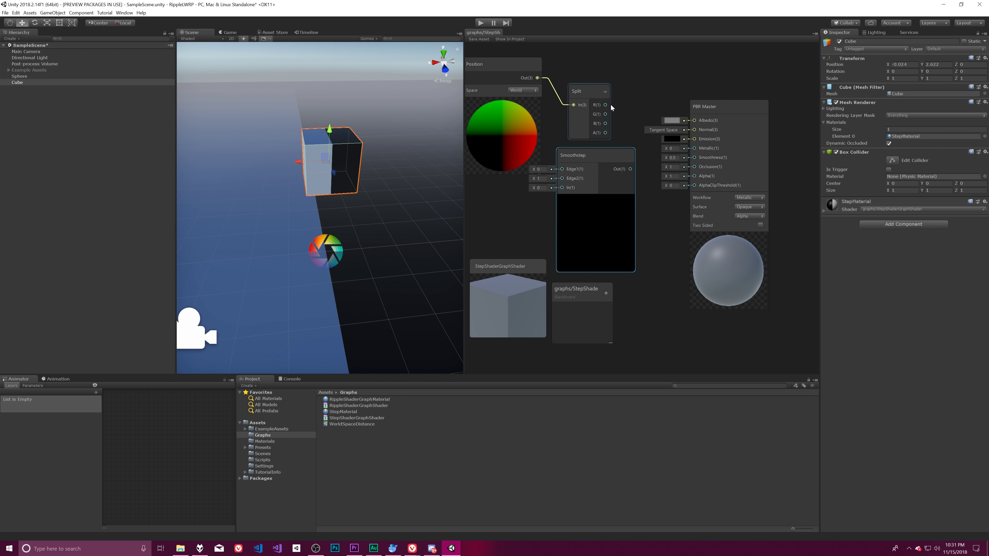
drag(605, 104, 561, 187)
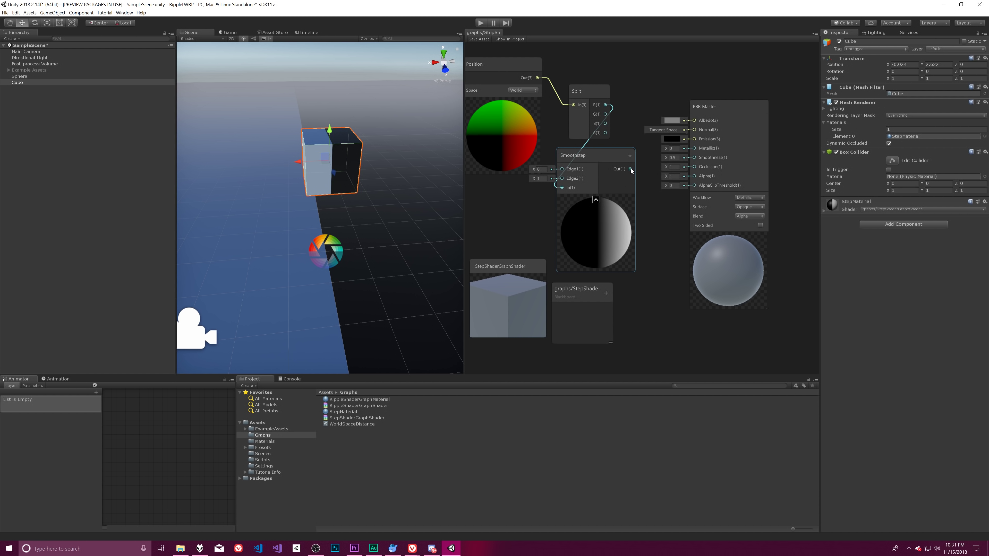
drag(630, 169, 694, 120)
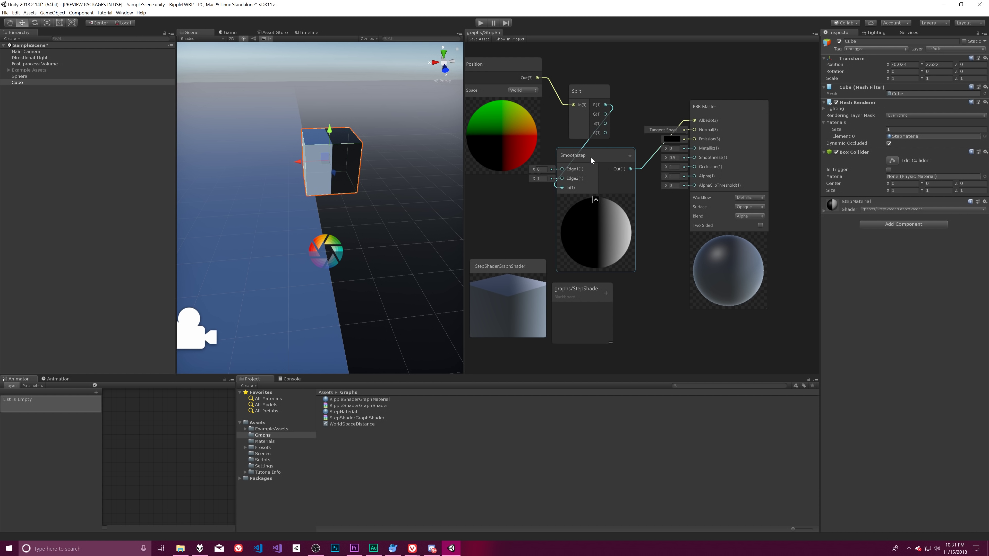
drag(590, 157, 597, 154)
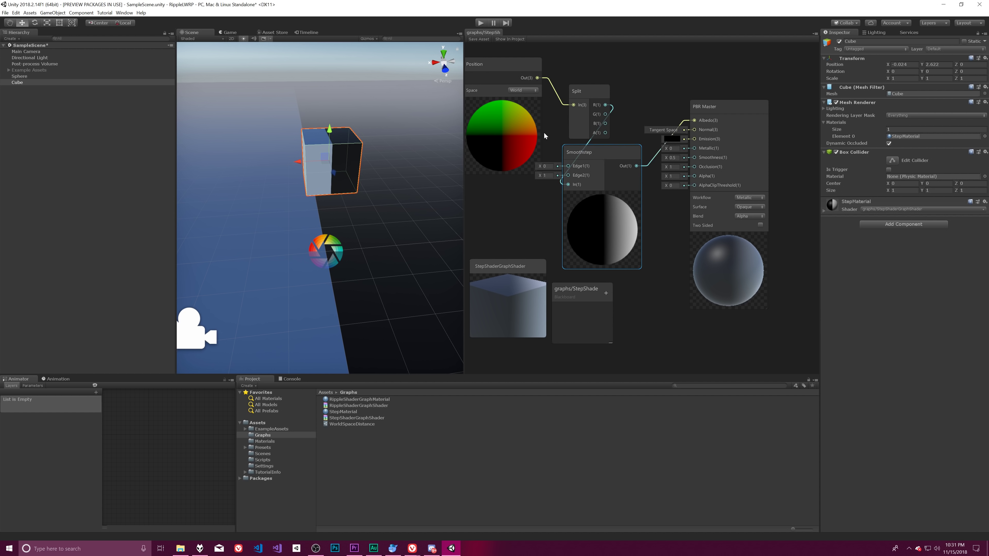
Set Smoothstep Edge1 to -5 and Edge2 to 5, then orbit the Scene view to check the plane
click(545, 166)
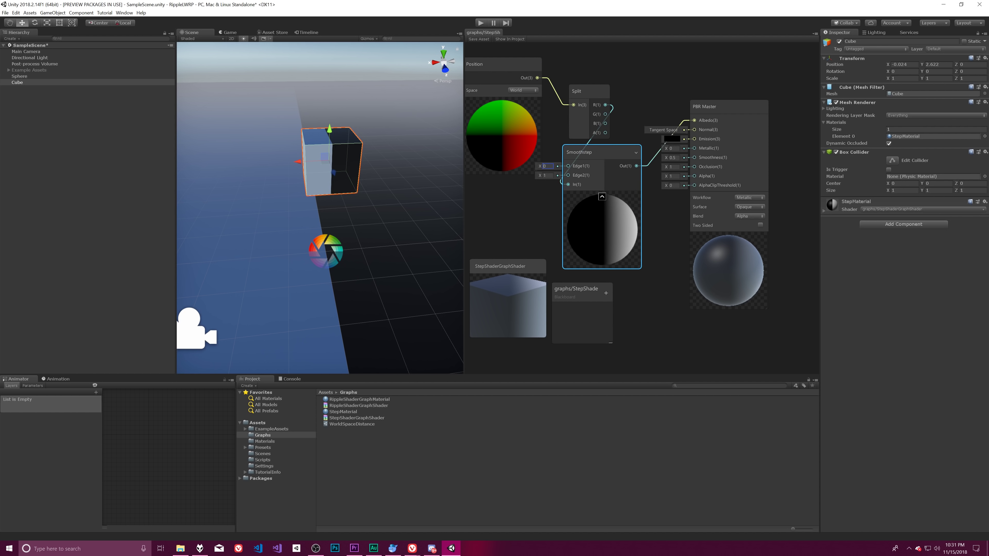
text(-5)
key(Return)
key(Tab)
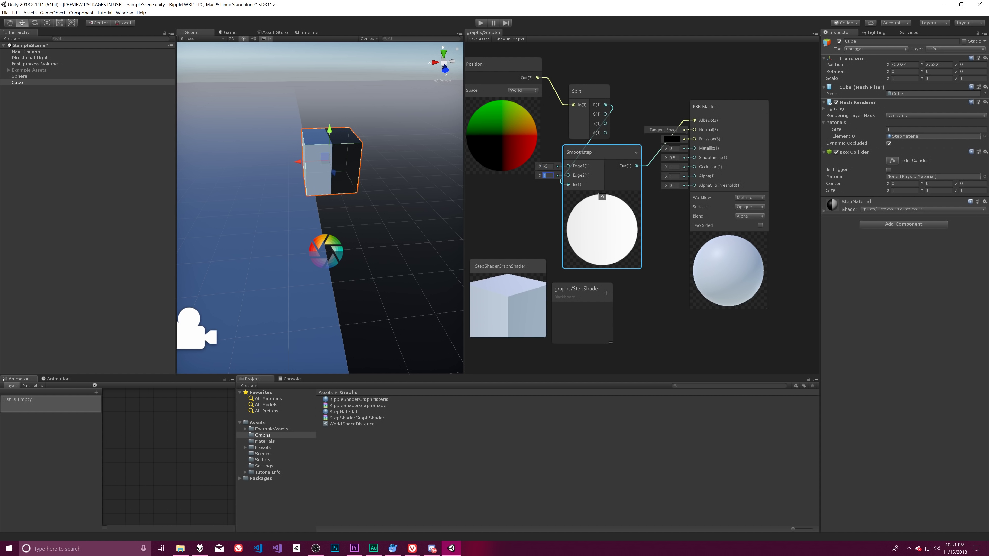
text(5)
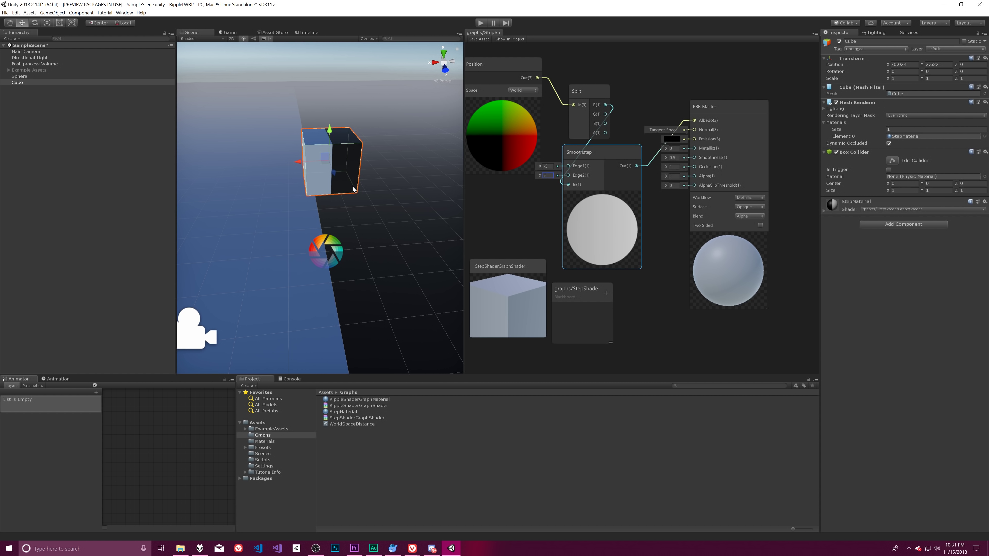
alt+drag(343, 234, 357, 237)
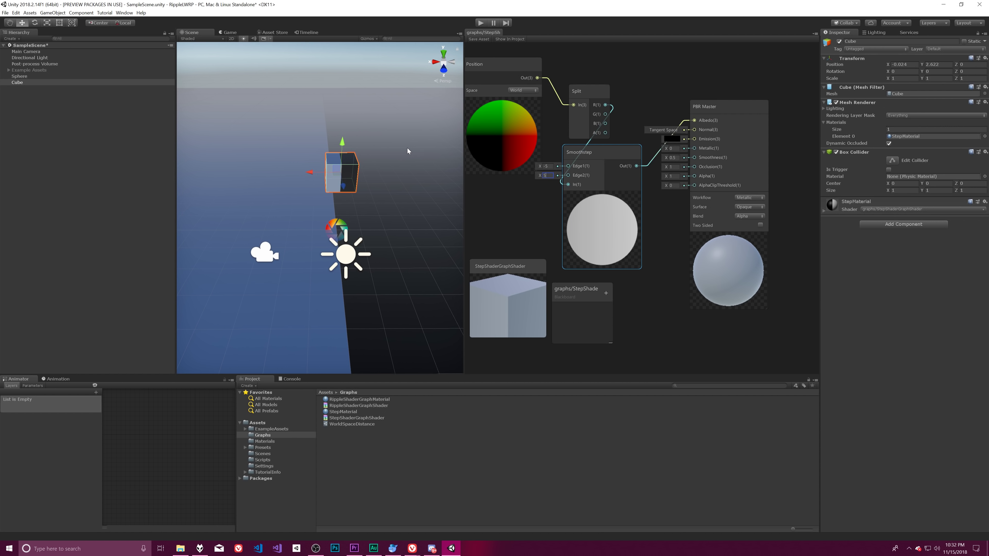
Save the shader graph asset and turn off Fog in the Lighting settings
click(478, 39)
alt+drag(361, 168, 362, 199)
click(881, 32)
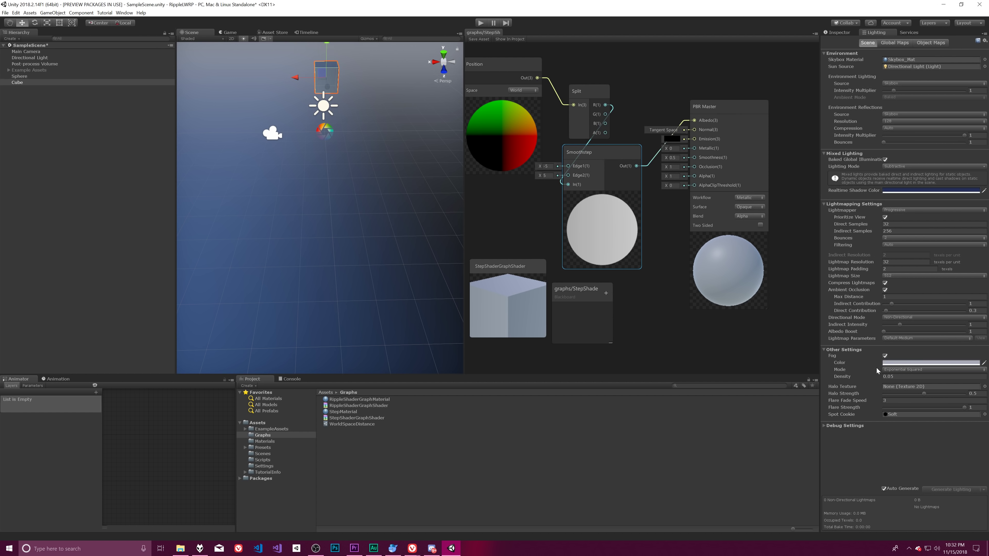
click(885, 356)
Select the Directional Light and show its properties in the Inspector
alt+drag(430, 284, 335, 202)
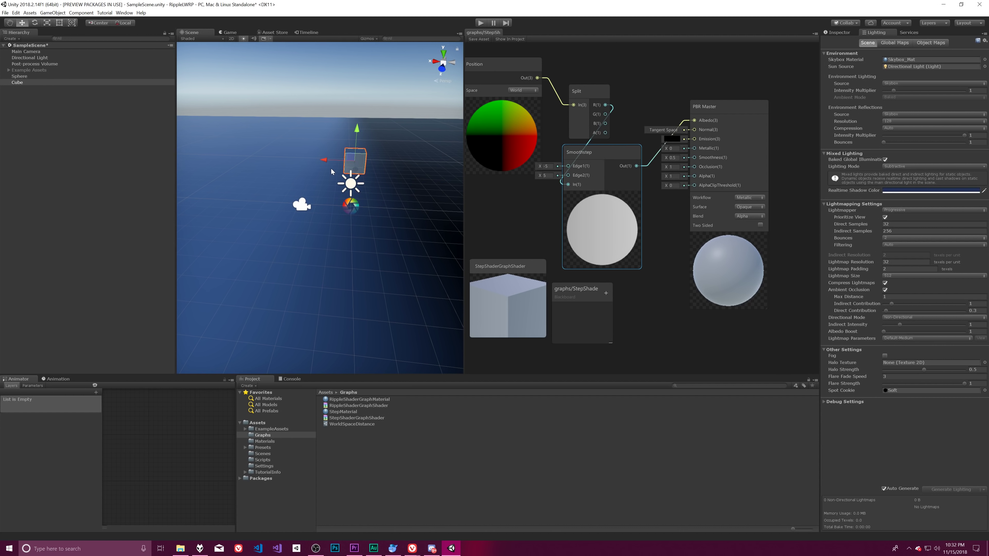
alt+drag(341, 175, 409, 204)
click(330, 208)
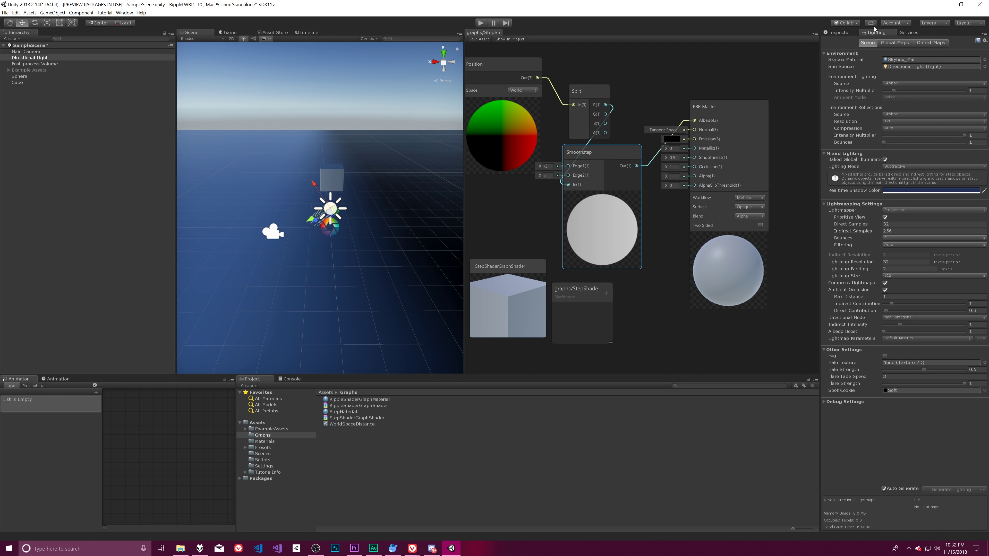
click(839, 33)
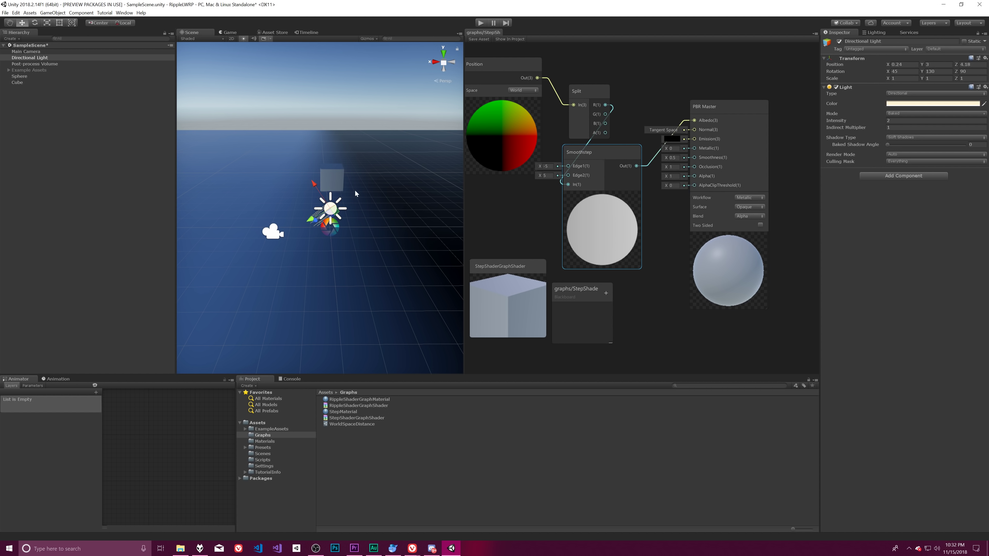
Orbit and pan the Scene view to look straight down on the plane, ending with nothing selected
click(288, 102)
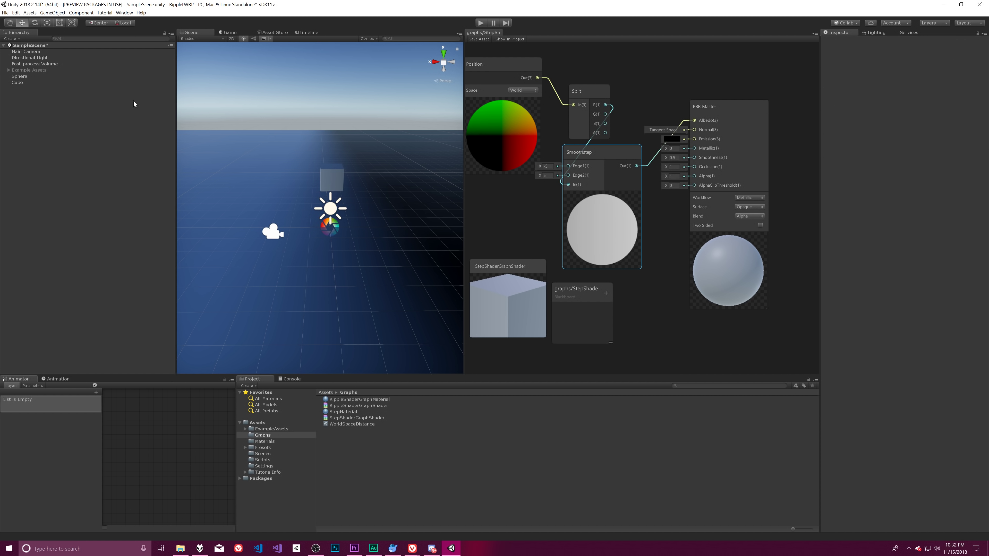
alt+drag(331, 126, 335, 148)
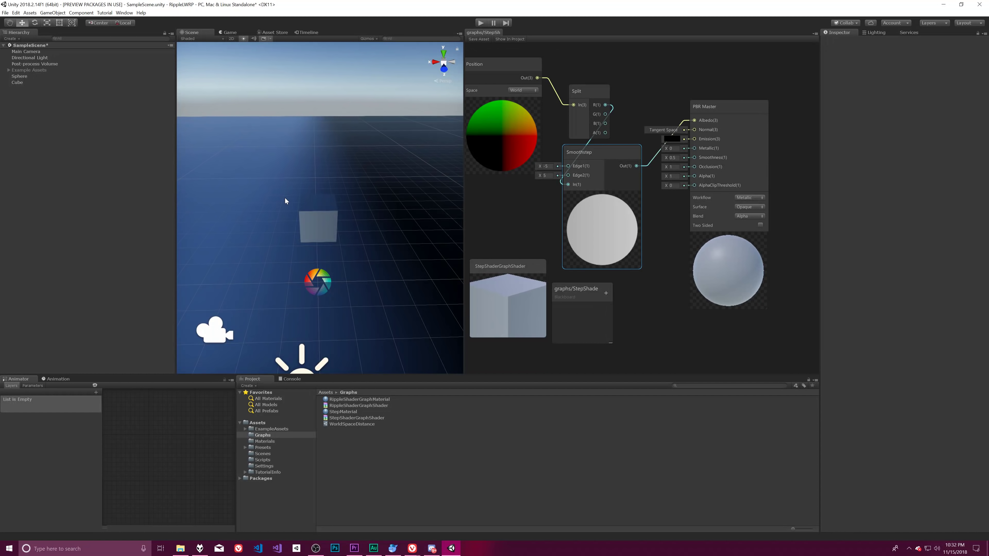
alt+drag(303, 210, 313, 232)
right_drag(312, 252, 318, 305)
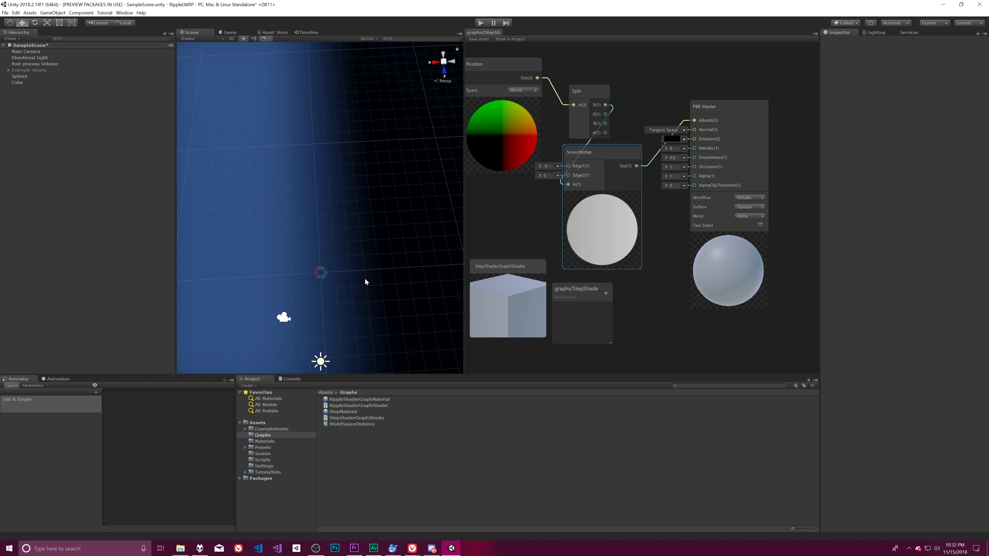
click(385, 269)
right_drag(326, 222, 652, 214)
right_drag(393, 218, 360, 254)
click(362, 245)
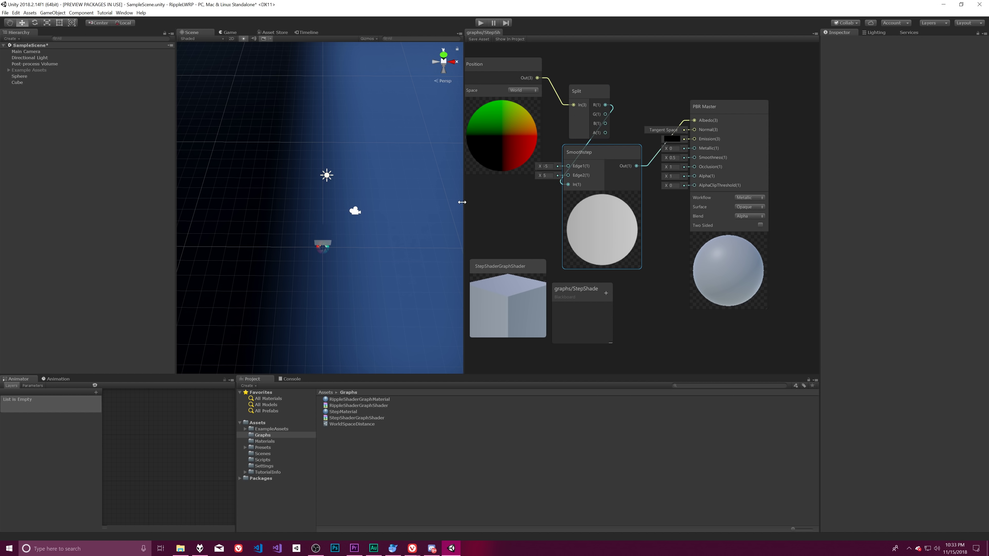
Change Smoothstep Edge1 to -1 and Edge2 to 1, then save the shader graph asset
click(546, 166)
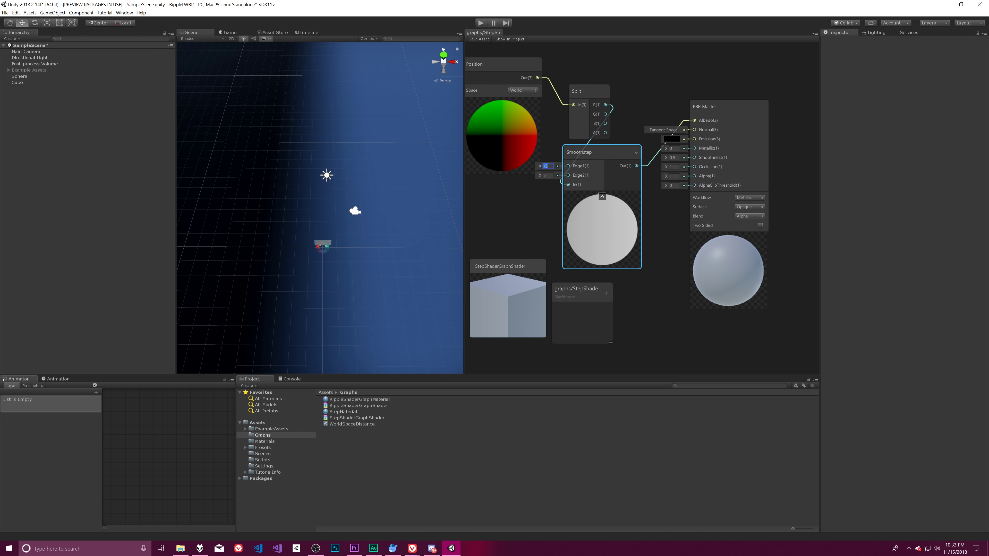
text(-1)
click(553, 175)
text(15)
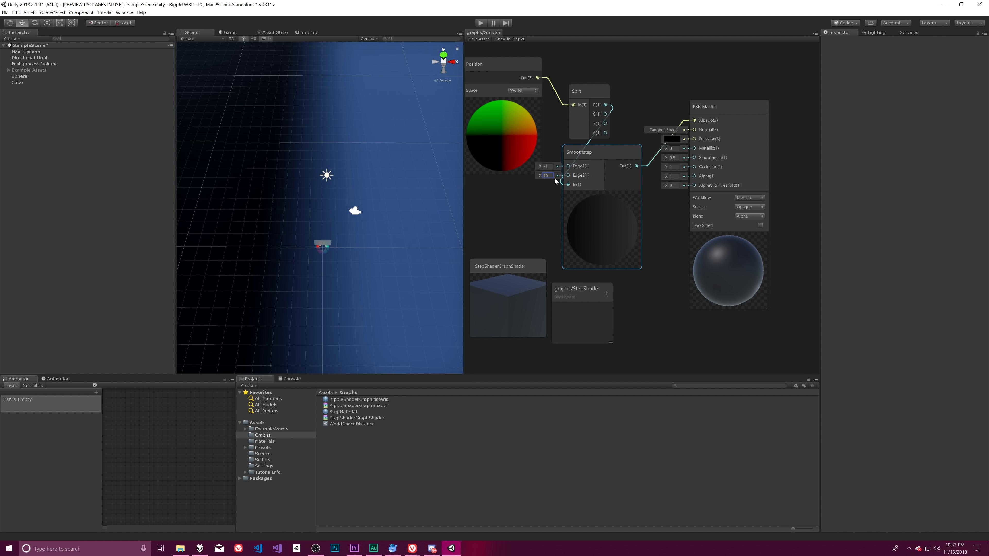
key(BackSpace)
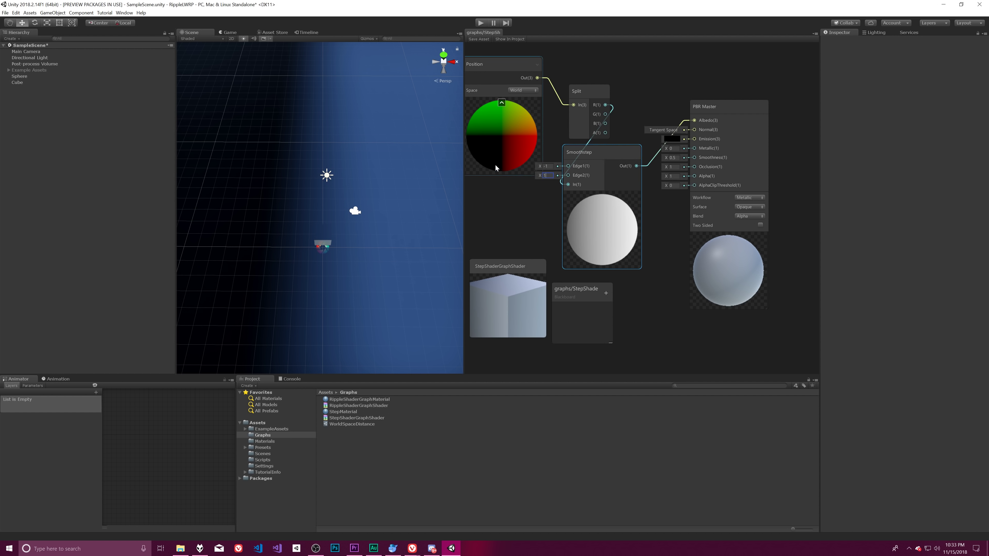
click(481, 40)
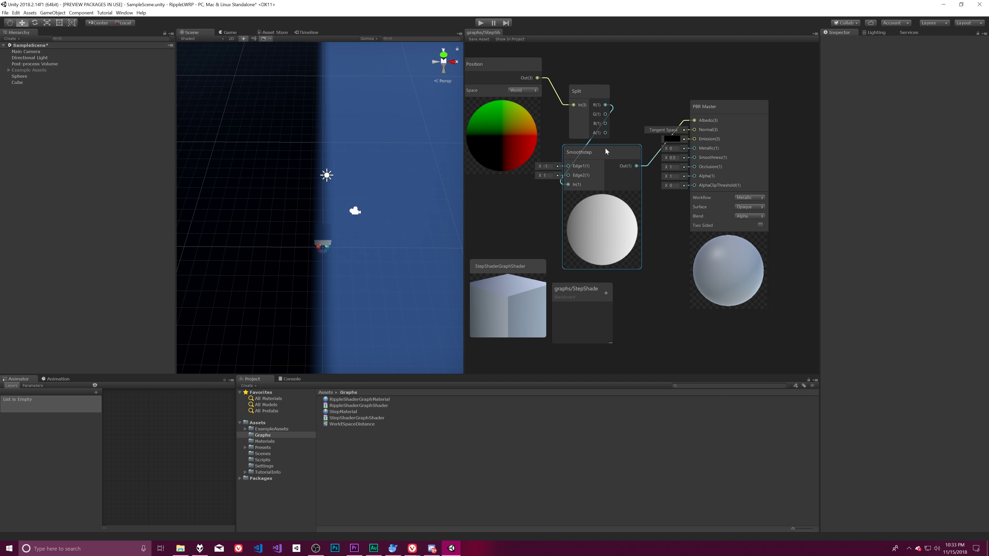
mouse_move(605, 151)
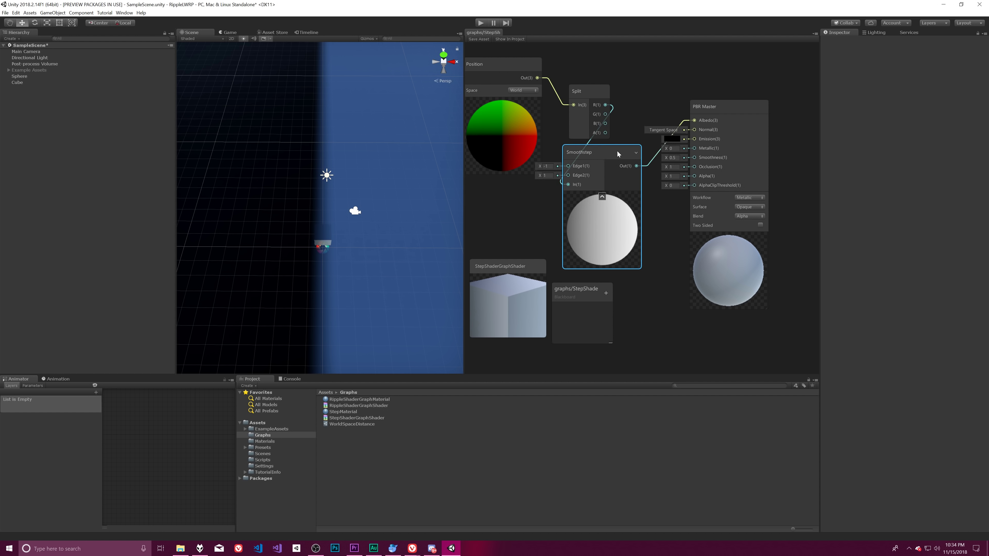
right_click(528, 206)
click(660, 303)
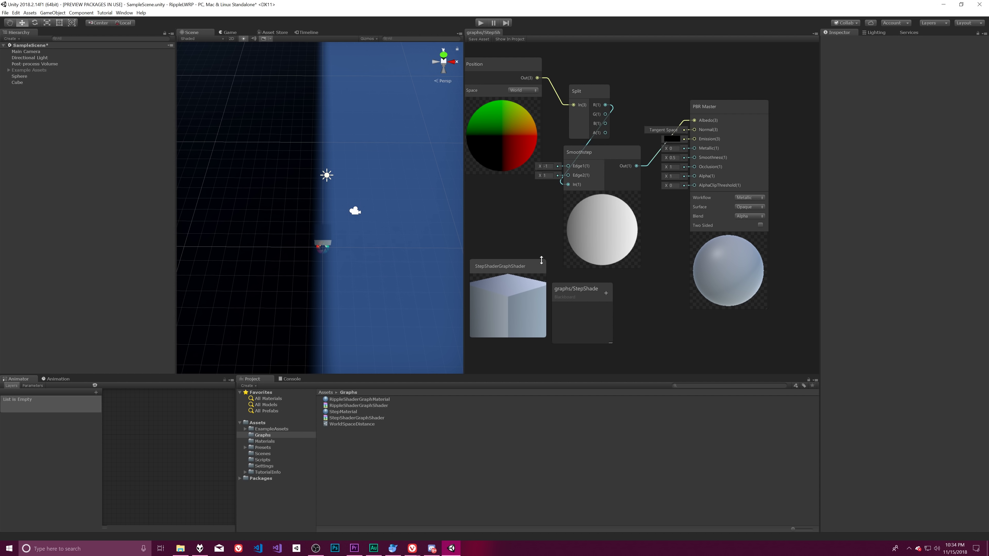
scroll(540, 244, down, 5)
right_click(584, 89)
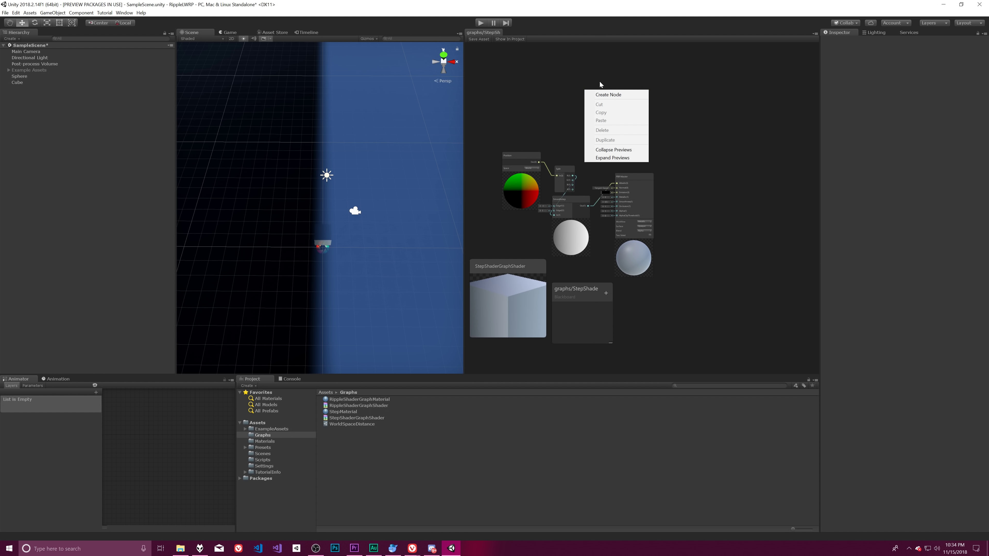
click(612, 96)
text(clamp)
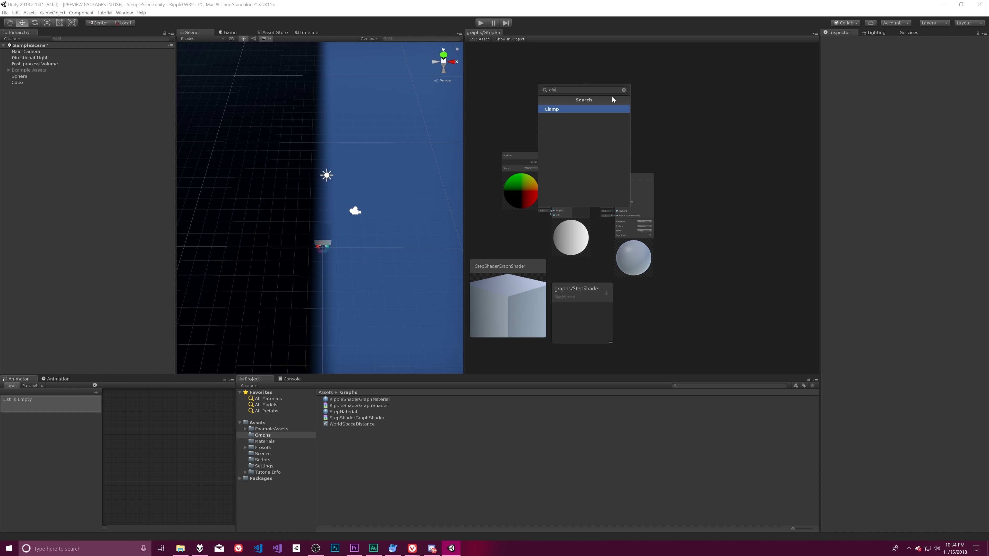
key(Return)
right_click(645, 102)
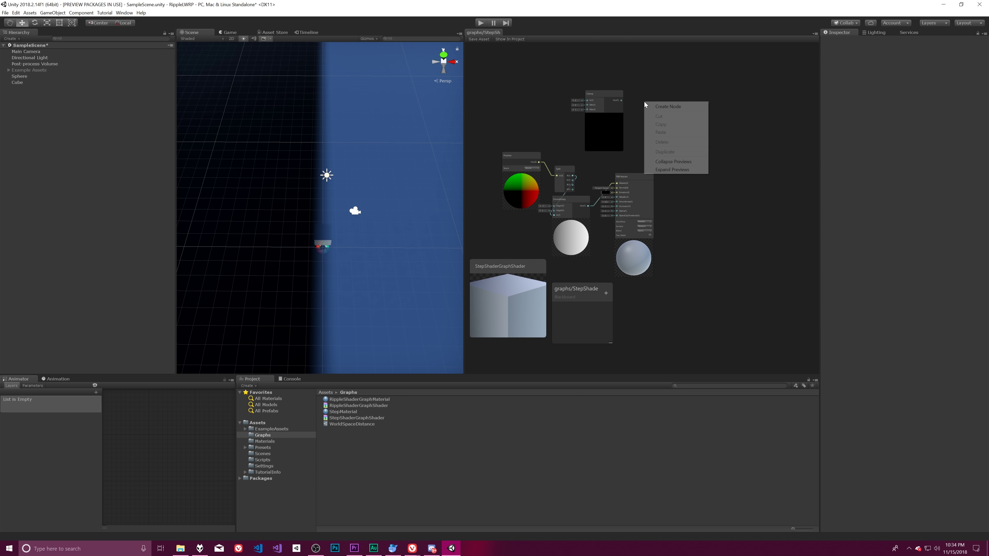
click(671, 106)
text(min)
key(Return)
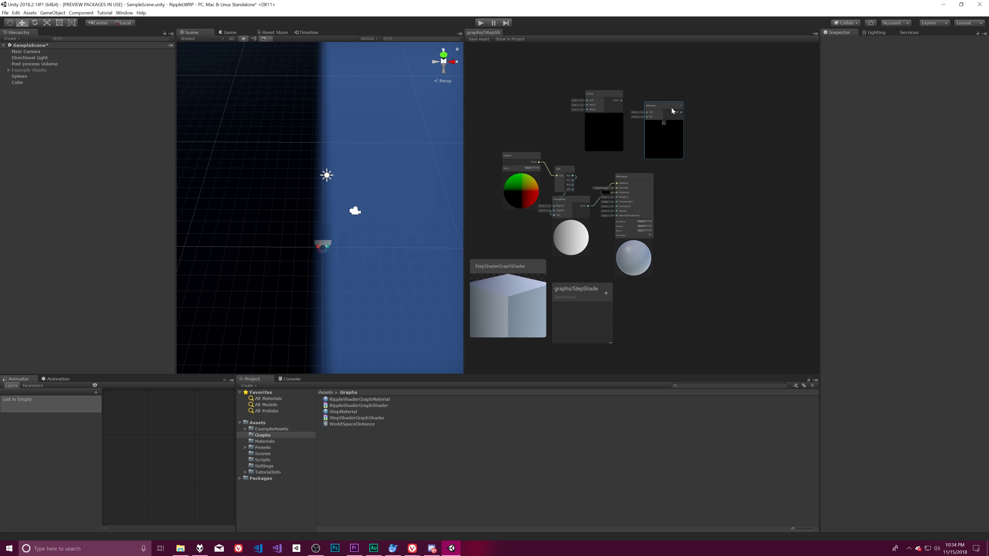
right_click(759, 115)
click(766, 121)
text(max)
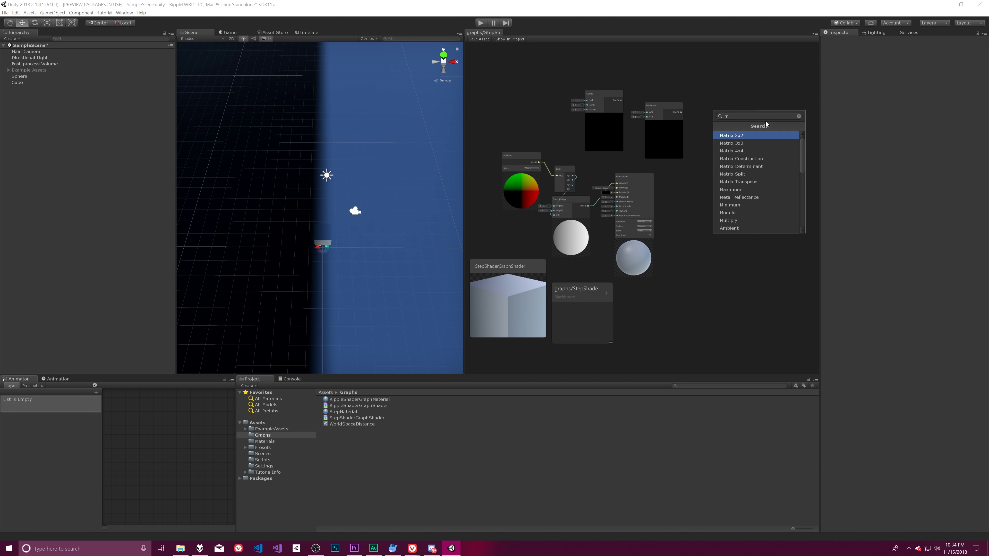
key(Return)
scroll(736, 107, up, 3)
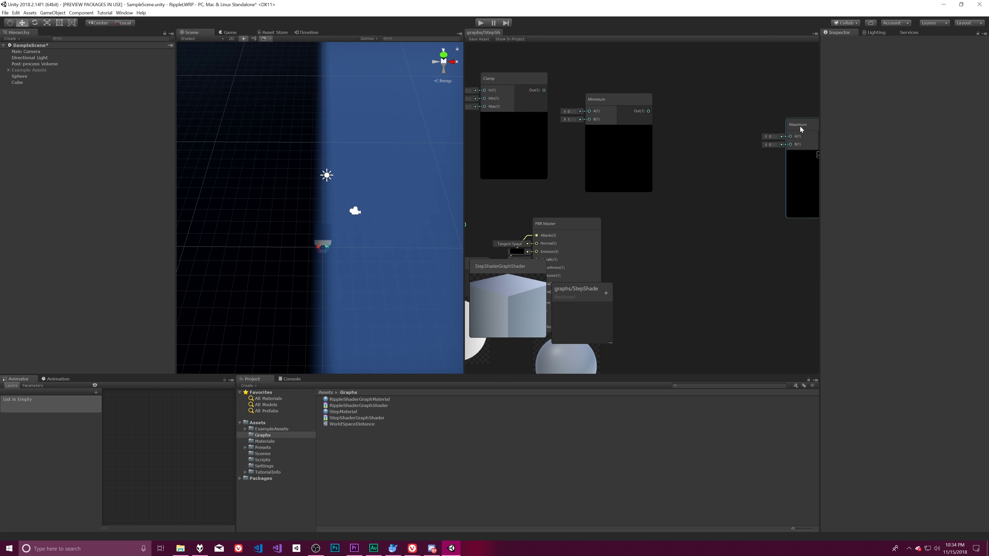
drag(800, 126, 600, 92)
middle_drag(545, 136, 576, 121)
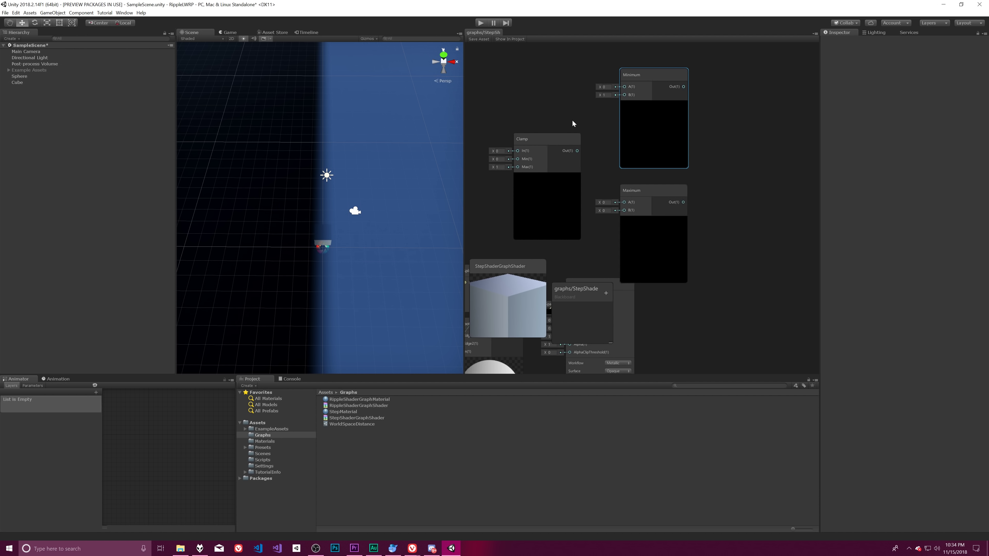
click(655, 194)
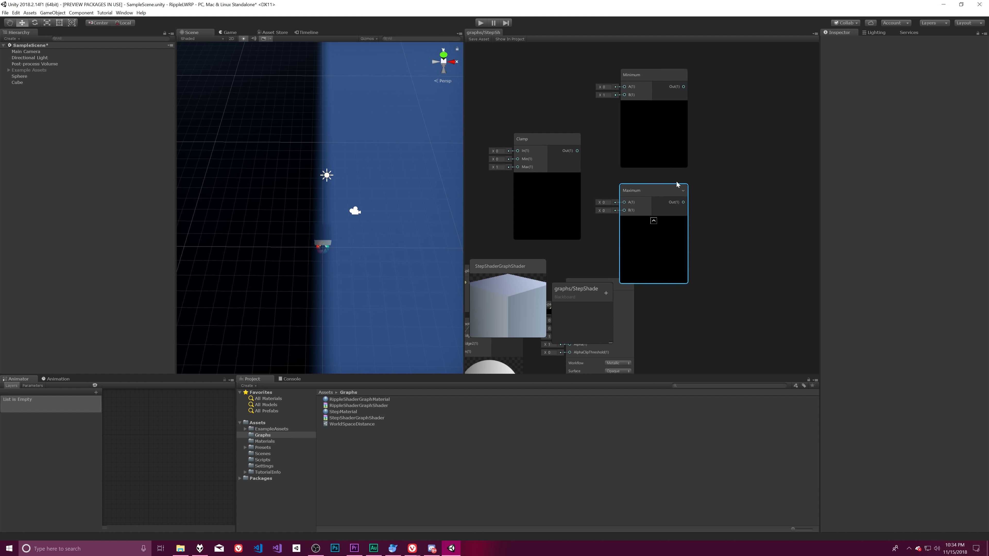
right_click(705, 167)
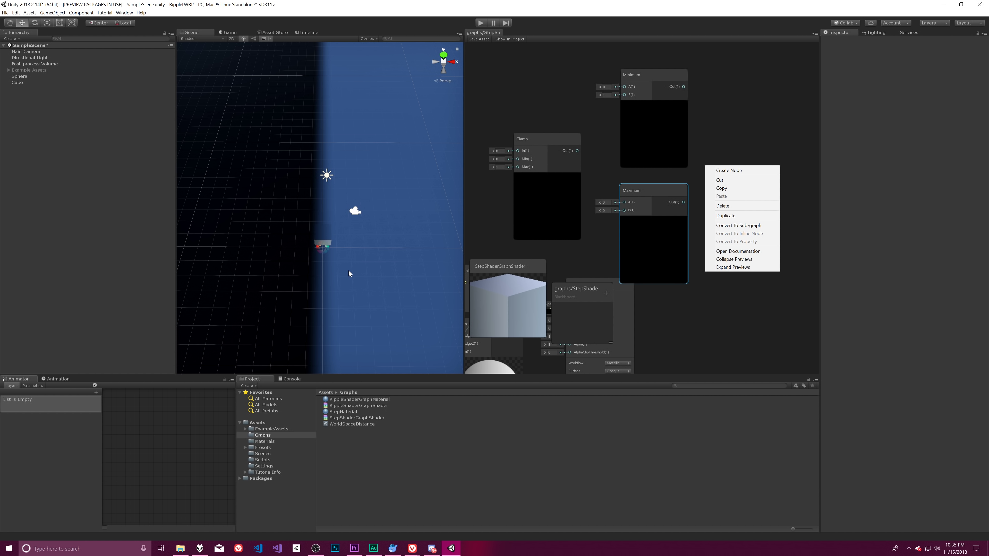
click(645, 194)
key(Delete)
click(647, 77)
key(Delete)
click(538, 151)
key(Delete)
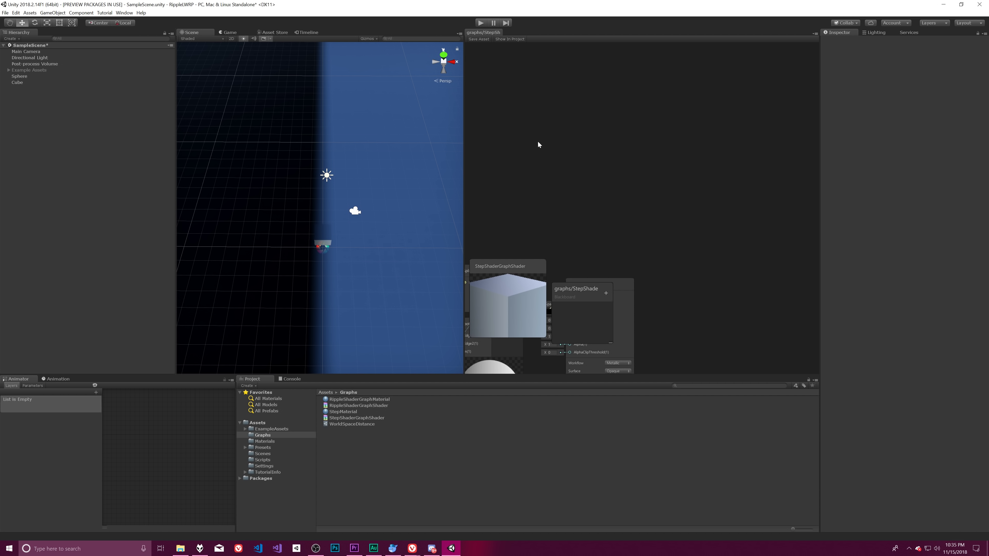
Pan the Shader Graph canvas until Position, Split, Smoothstep and PBR Master are centred
middle_drag(541, 201, 654, 90)
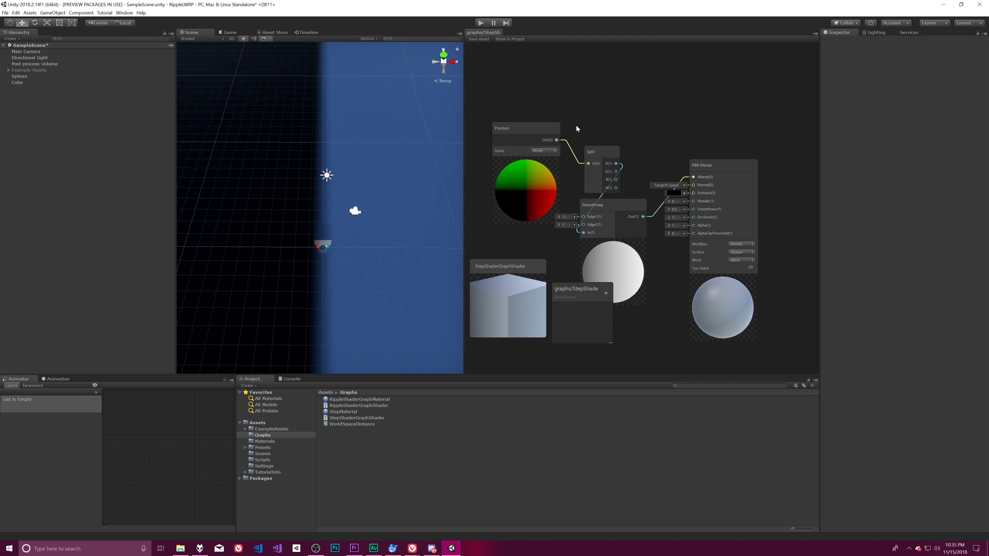
middle_drag(576, 126, 586, 98)
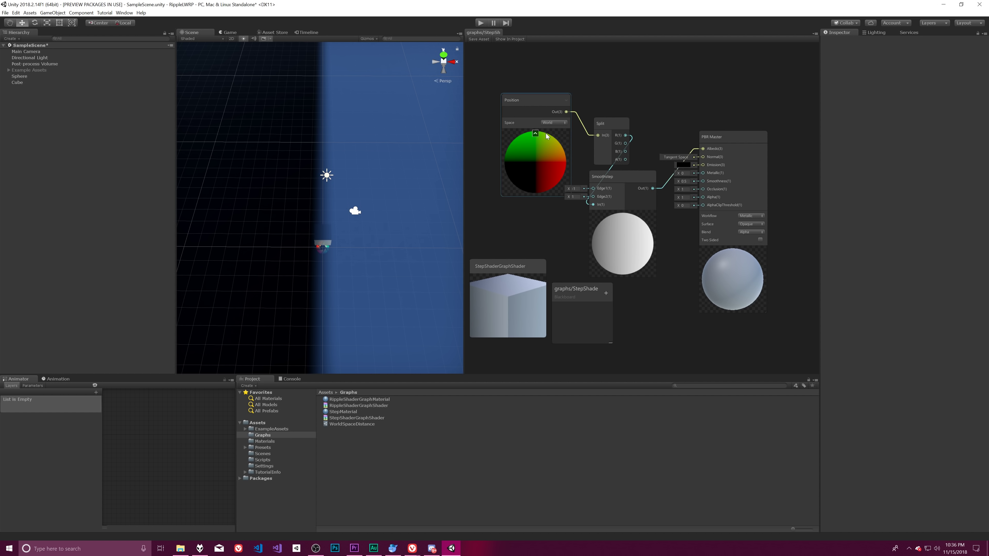
click(609, 143)
click(609, 171)
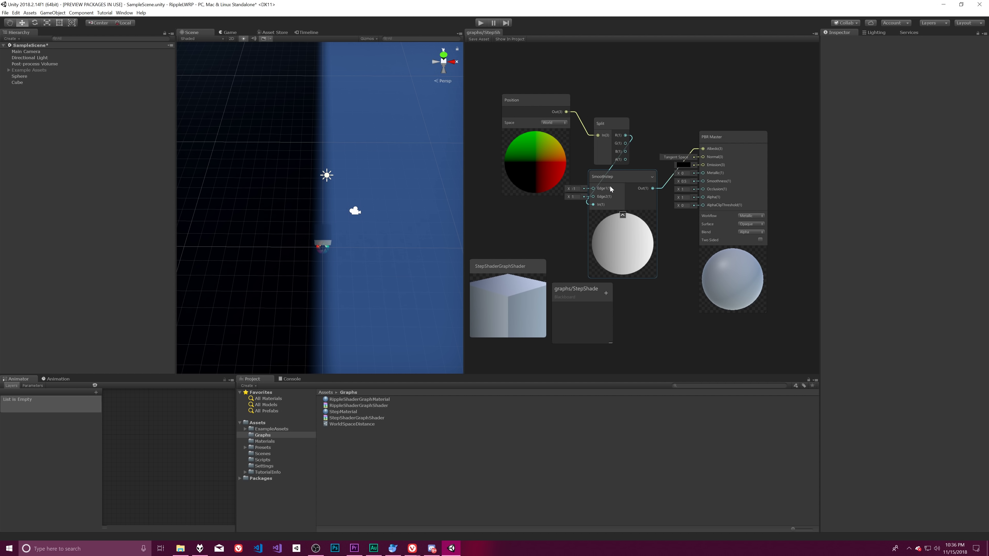
click(628, 178)
mouse_move(499, 231)
middle_down()
mouse_move(510, 222)
mouse_move(495, 218)
middle_up()
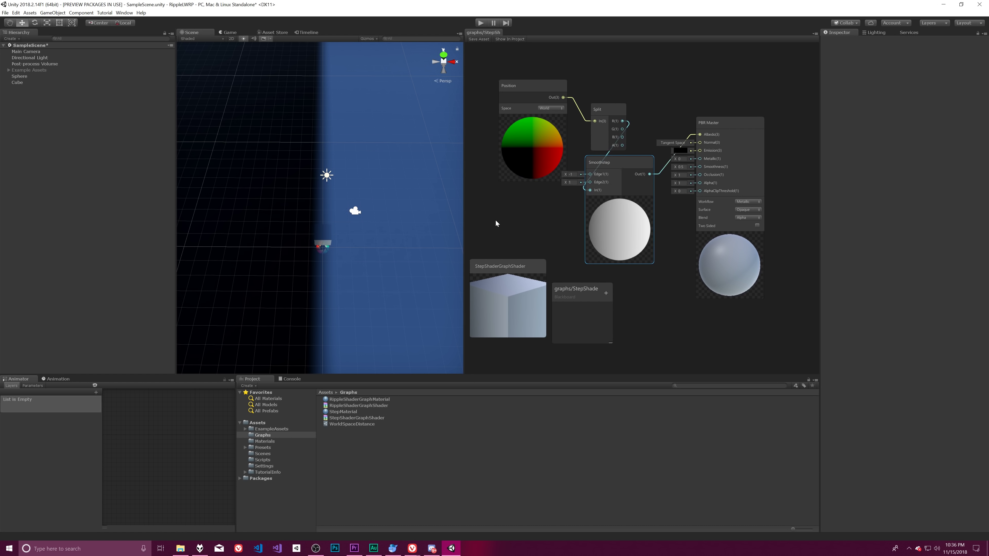